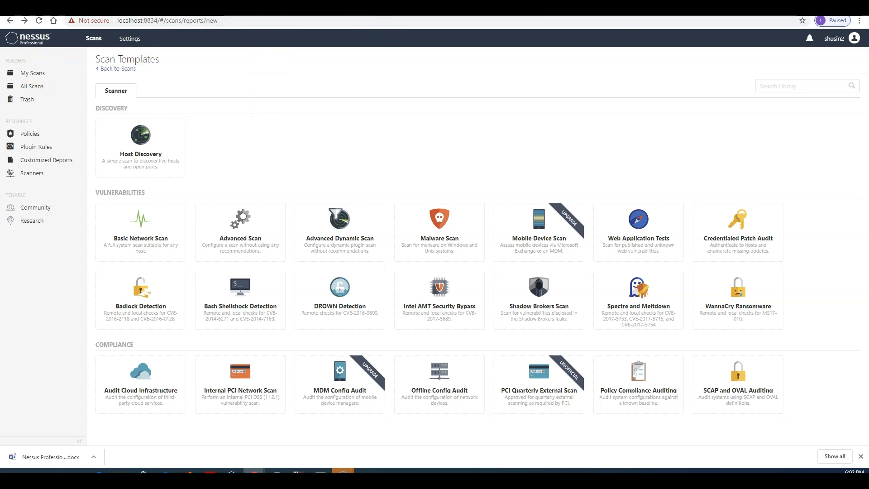
Step: In a new tab, search Google for 'nessus professional download'
key("ctrl+t")
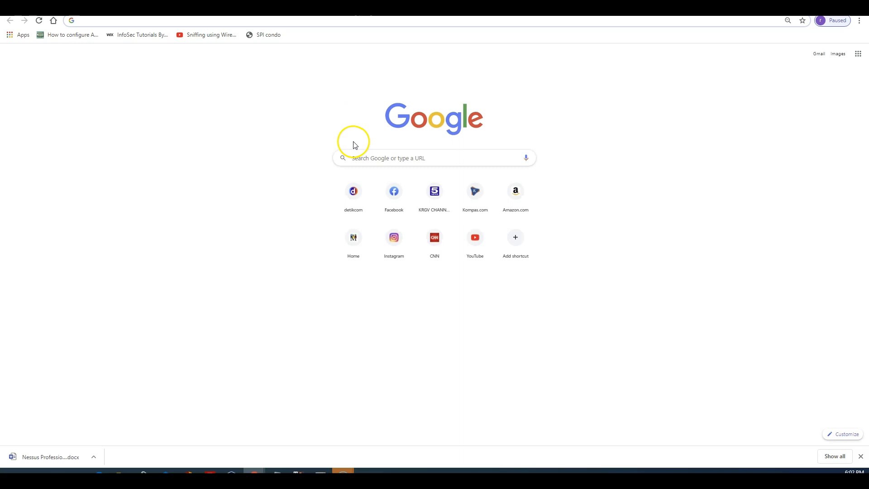
left_click(378, 162)
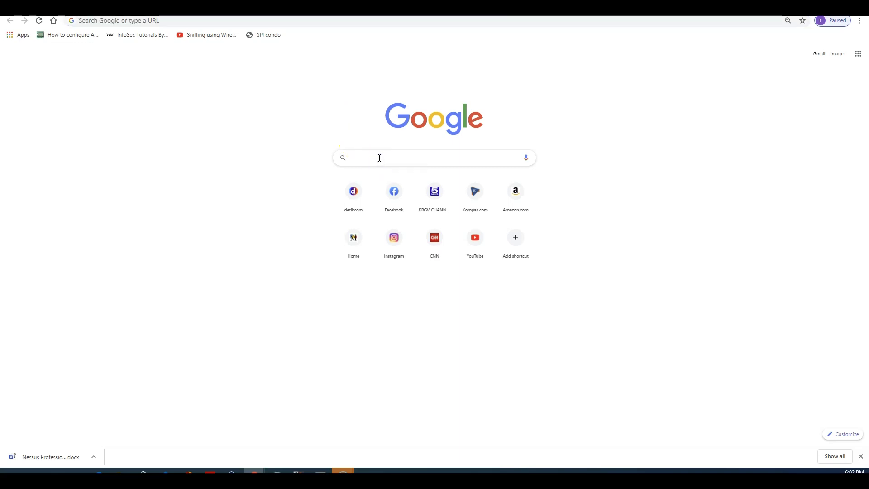
type("nessus pro")
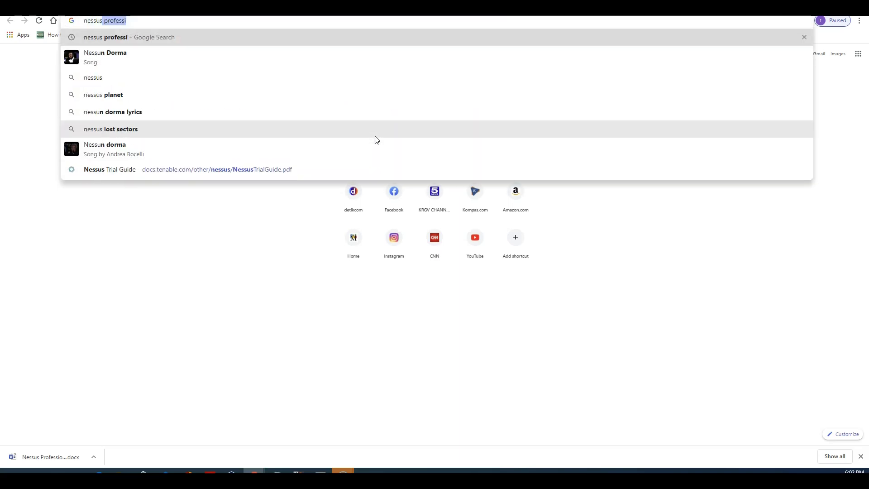
type("fesinal")
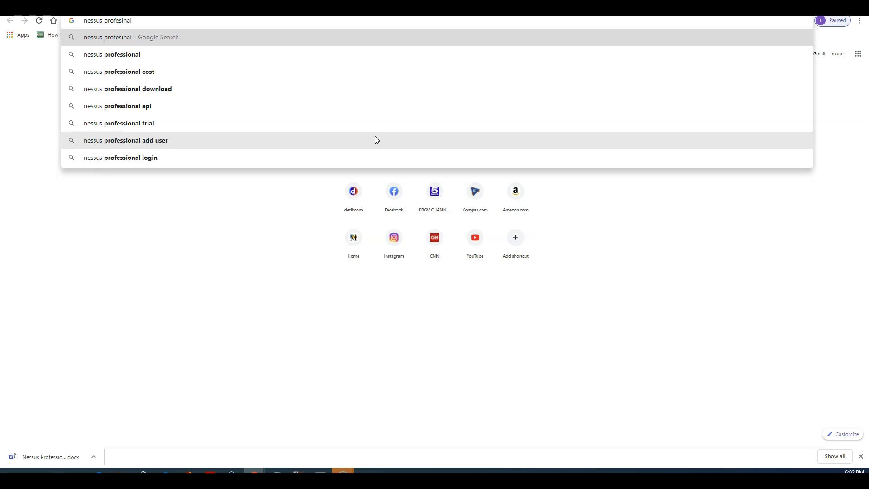
key("BackSpace")
key("BackSpace")
key("BackSpace")
key("BackSpace")
type("si")
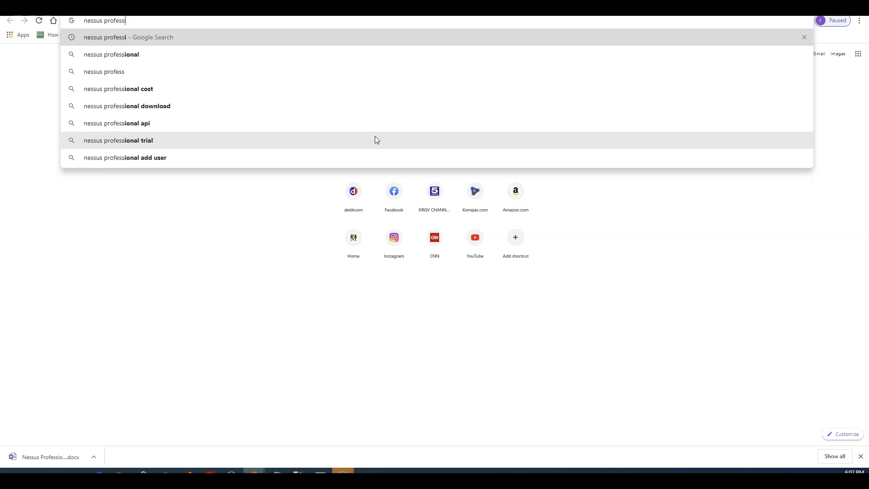
type("onal downloa")
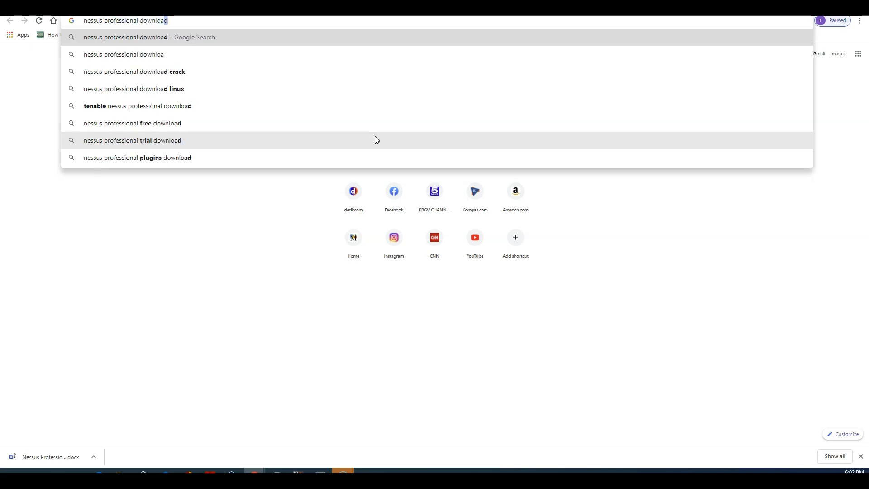
key("Return")
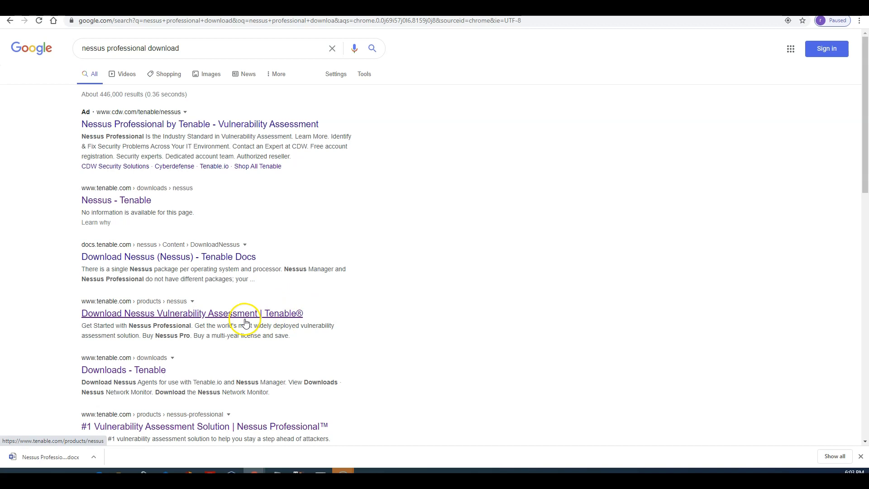
scroll(245, 322, "down", 2)
scroll(477, 325, "down", 3)
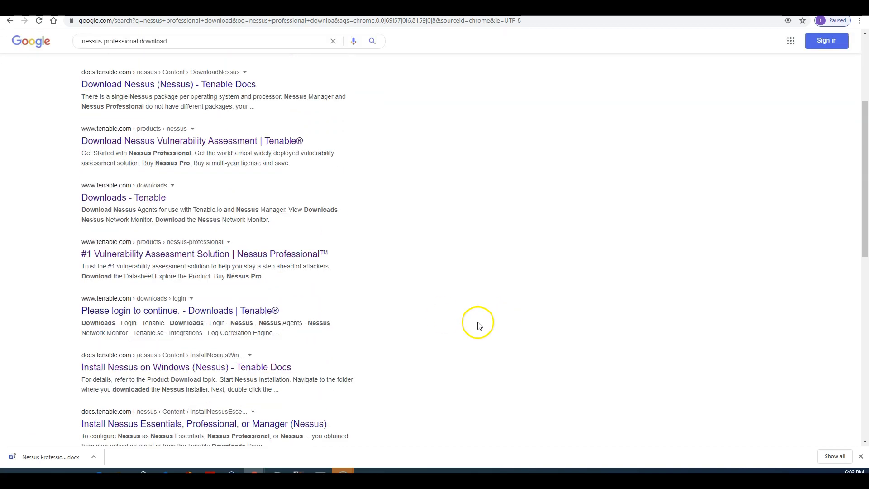
scroll(455, 300, "up", 5)
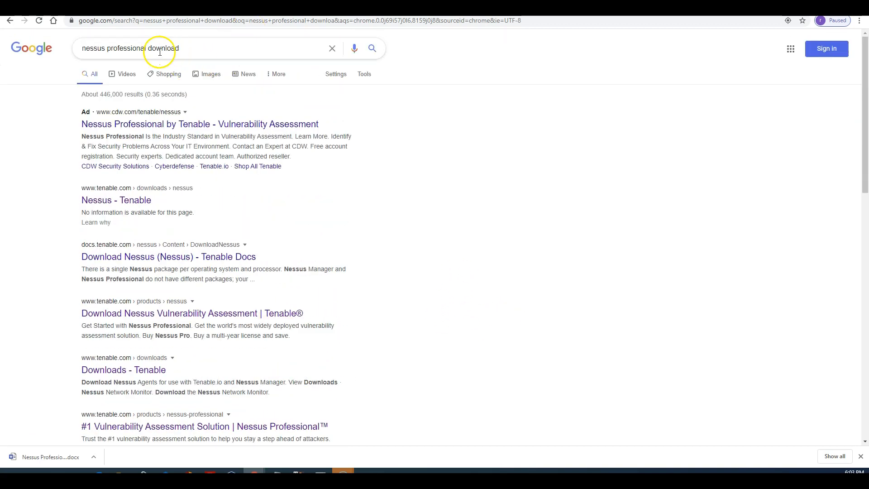
Step: Refine the search to 'nessus professional trial version download' and open the Free Trial - Tenable result
left_click(191, 46)
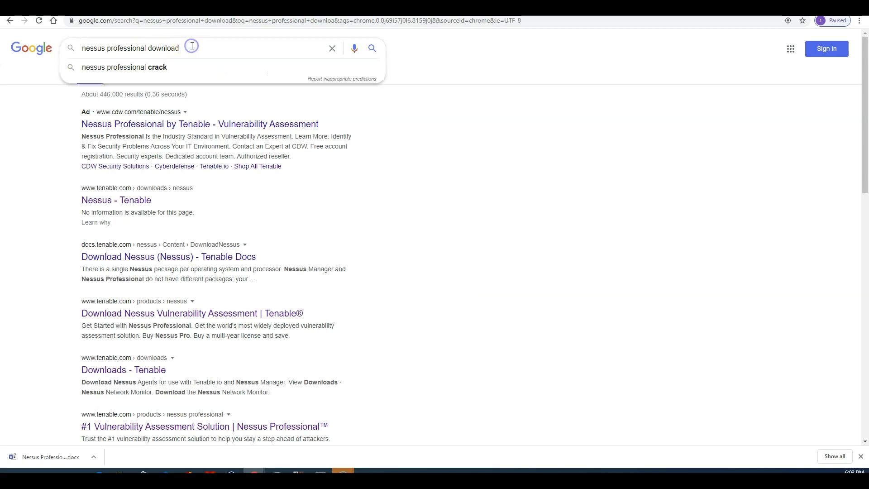
type("trial")
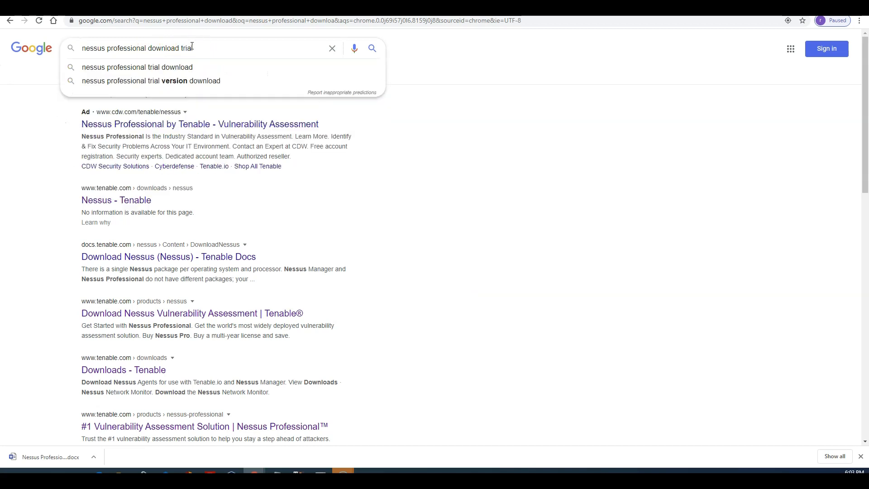
left_click(105, 81)
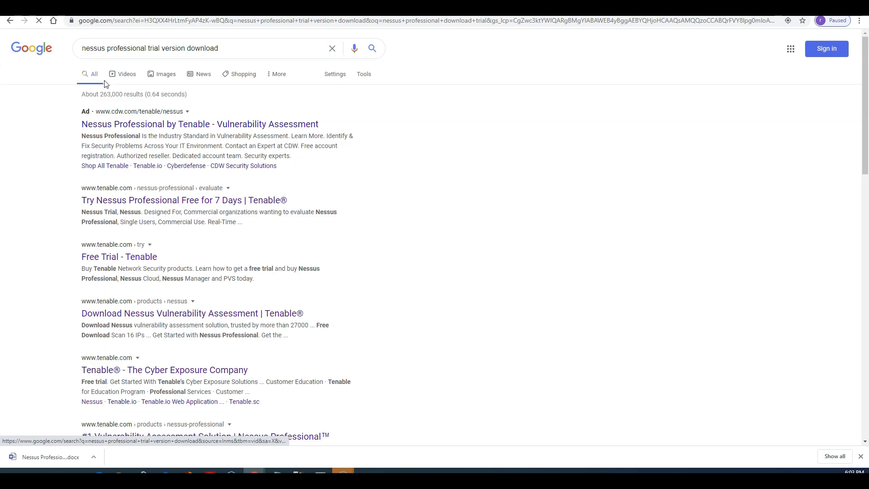
scroll(278, 215, "down", 1)
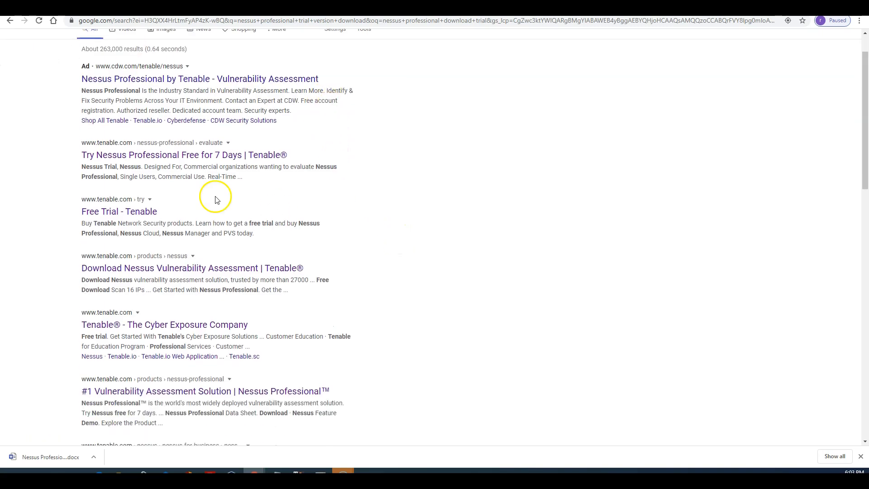
left_click(145, 216)
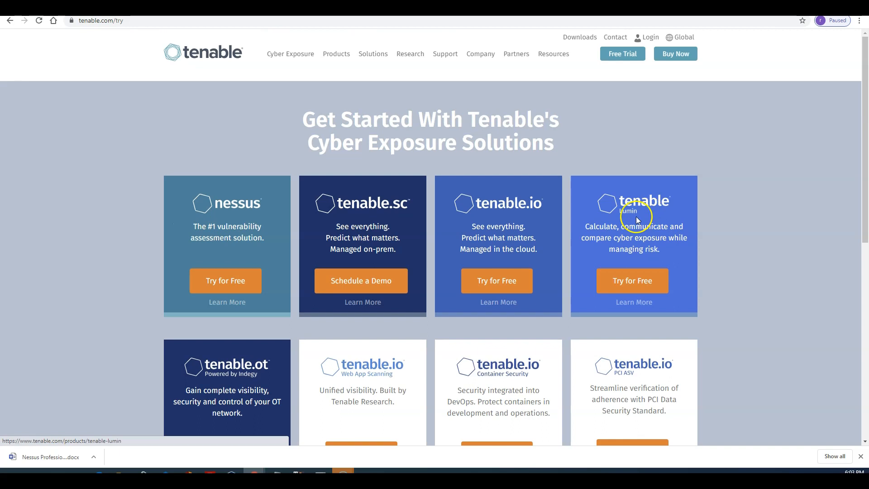
Step: Open Tenable's free trial offers and start the Nessus Professional 7-day trial signup
left_click(625, 57)
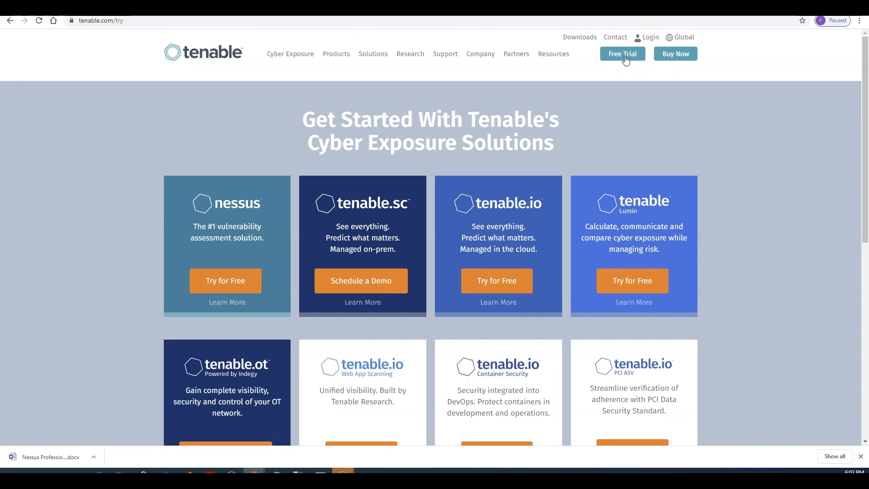
left_click(625, 59)
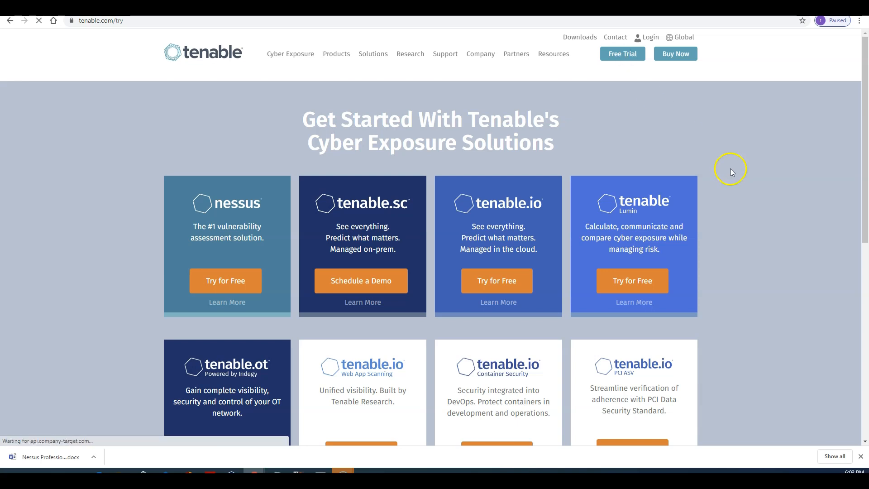
scroll(726, 175, "down", 3)
scroll(302, 171, "up", 2)
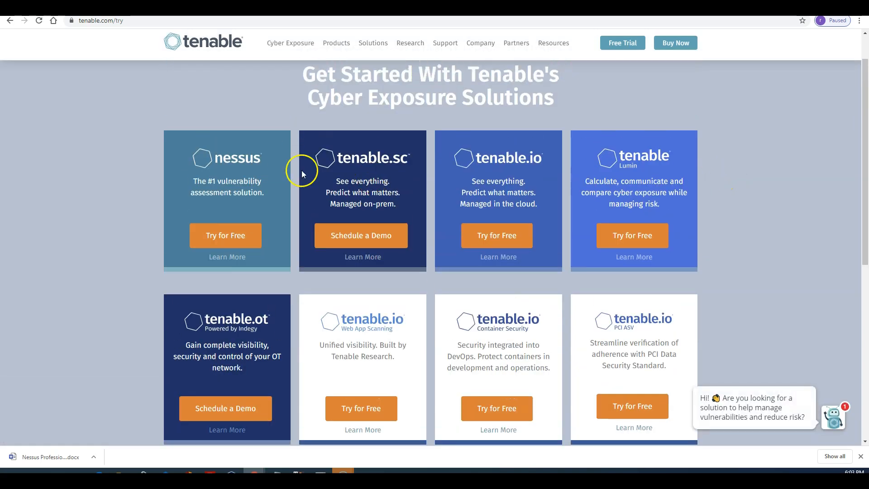
left_click(229, 244)
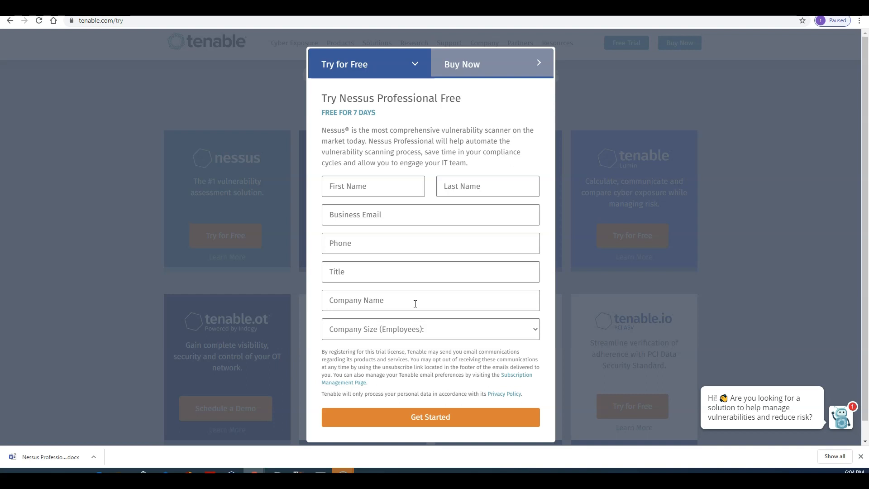
Step: Leave the trial registration form blank and return to the Nessus Scan Templates tab
left_click(390, 213)
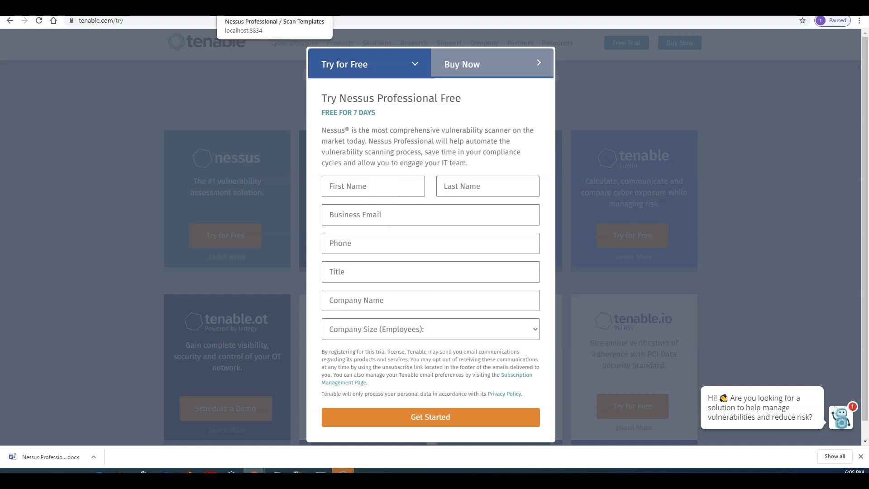
left_click(254, 8)
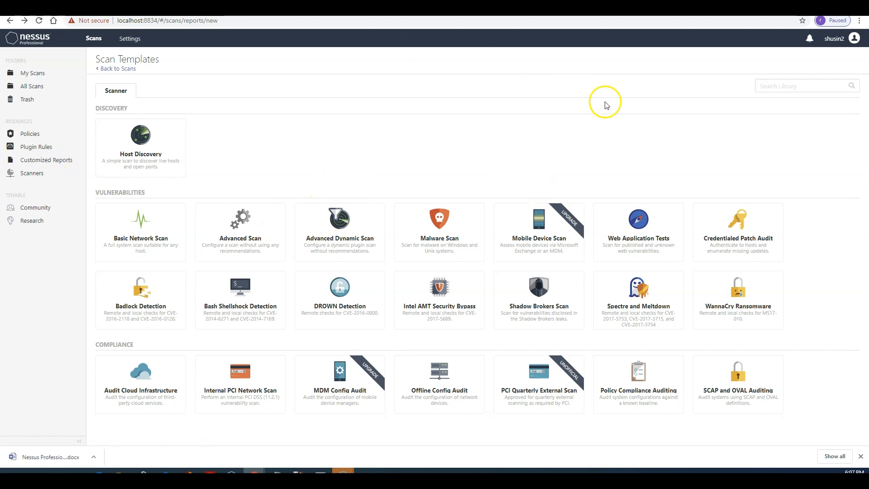
Step: Open My Scans from the Folders sidebar
left_click(53, 77)
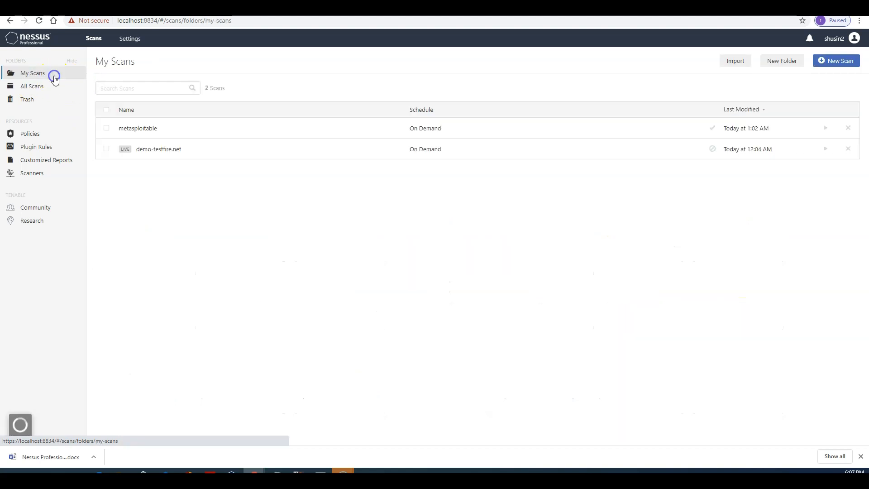
Step: Start a new scan to show the Discovery, Vulnerabilities and Compliance templates
left_click(835, 67)
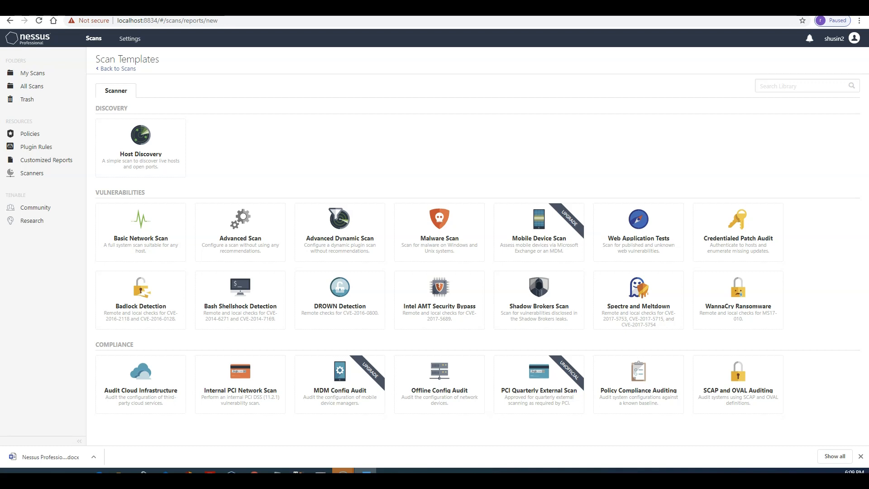
left_click(366, 471)
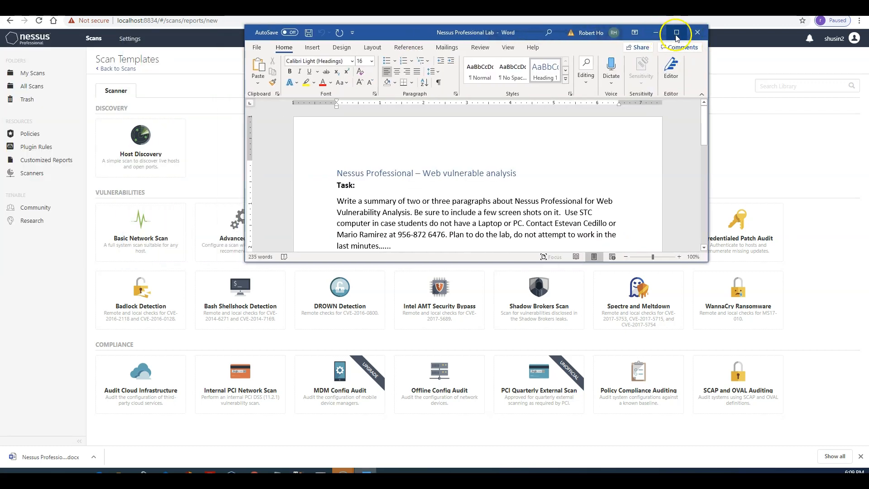
left_click(676, 32)
scroll(631, 224, "down", 3)
scroll(631, 224, "down", 1)
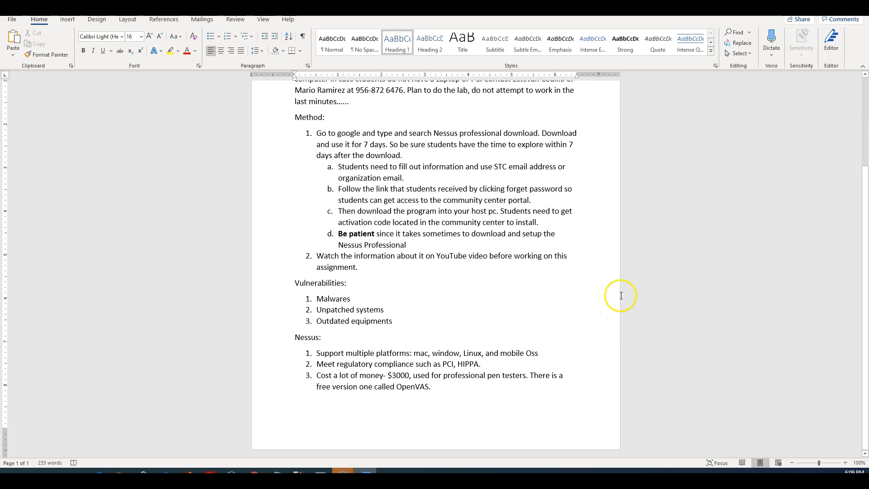
scroll(618, 297, "up", 4)
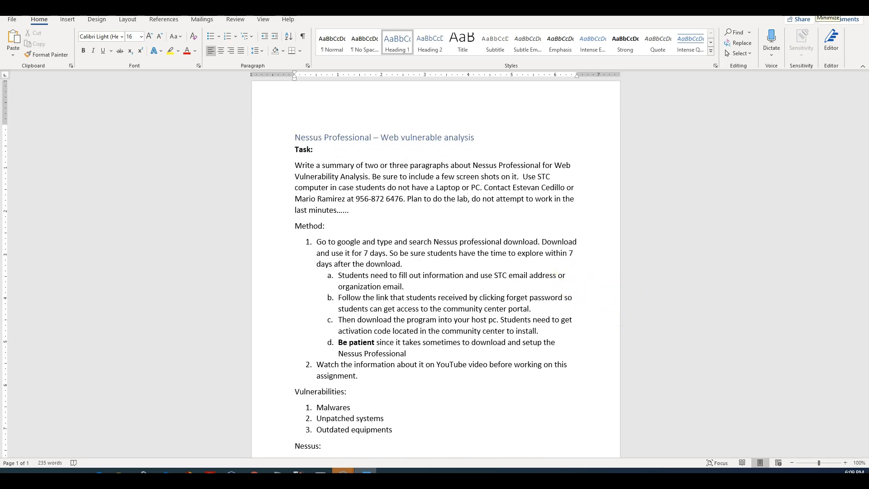
Step: Create a Web Application Tests scan named 'metasploitable scan', then bring up the Metasploitable2 VM terminal
left_click(816, 9)
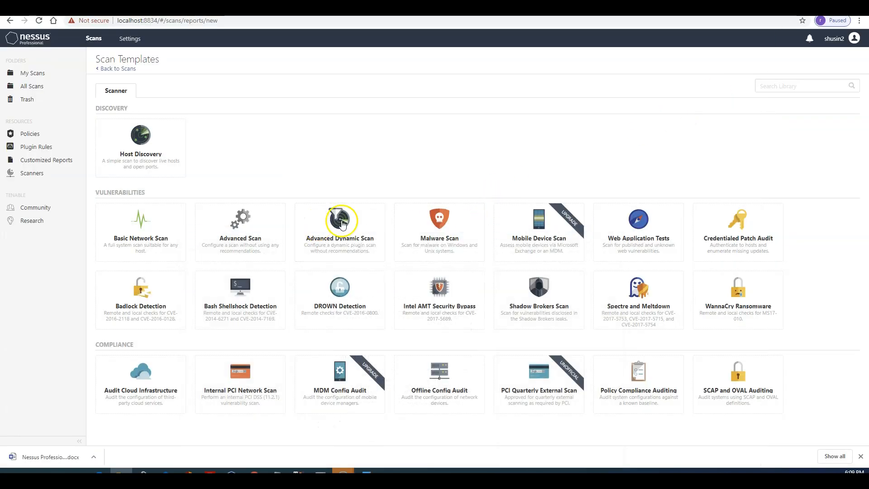
left_click(660, 241)
left_click(368, 134)
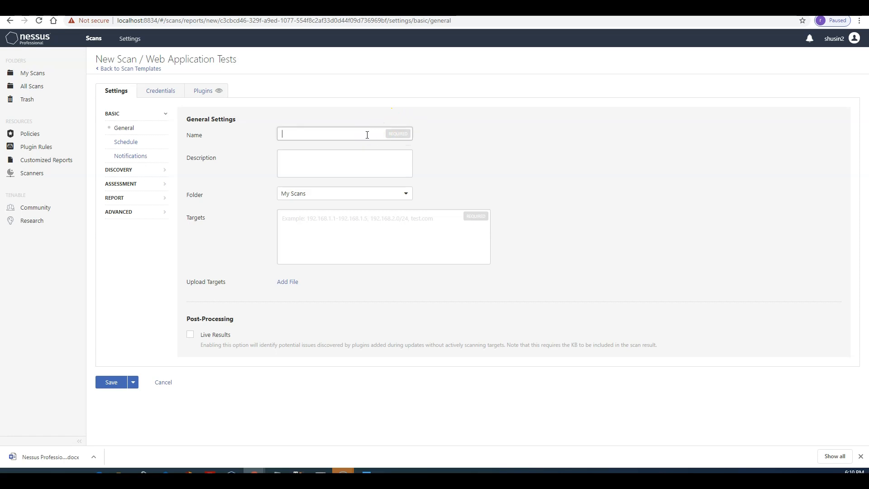
type("metap")
key("BackSpace")
type("sploitable ")
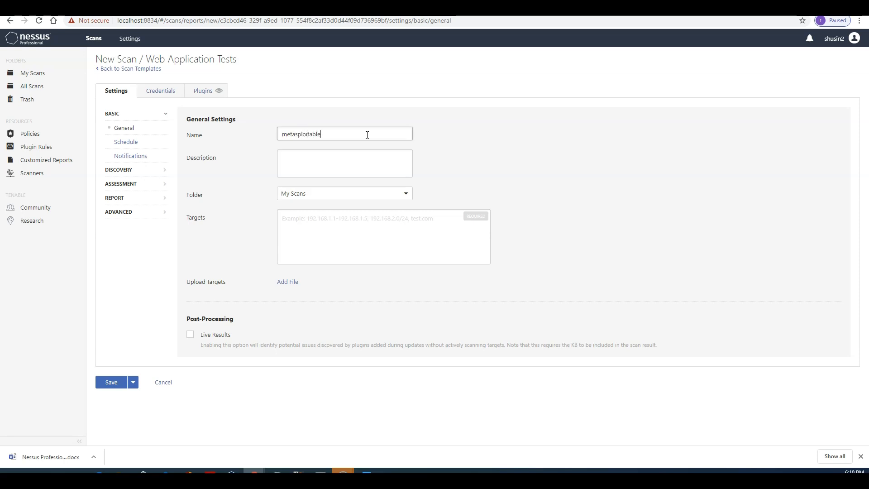
type("scan")
right_click(297, 135)
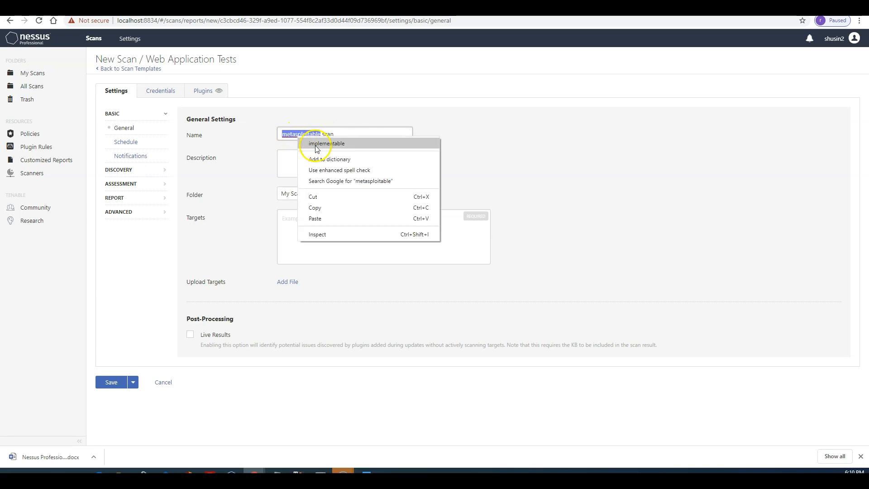
left_click(307, 133)
left_click(330, 133)
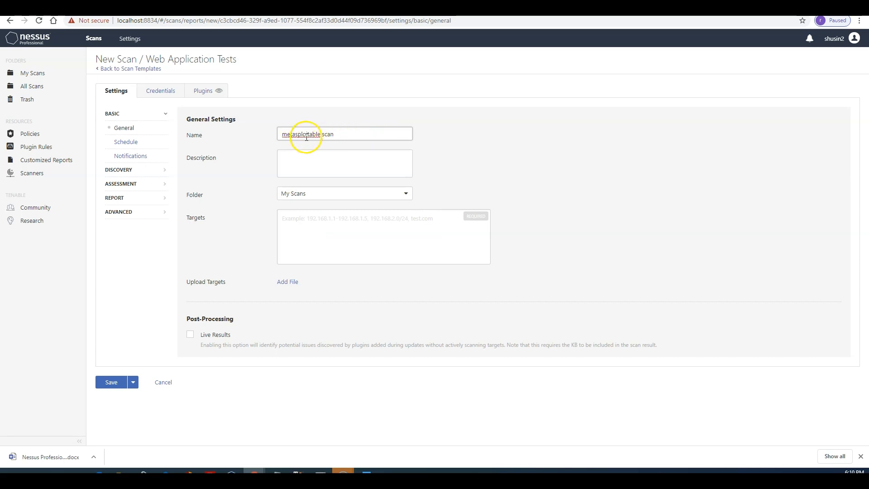
left_click(378, 227)
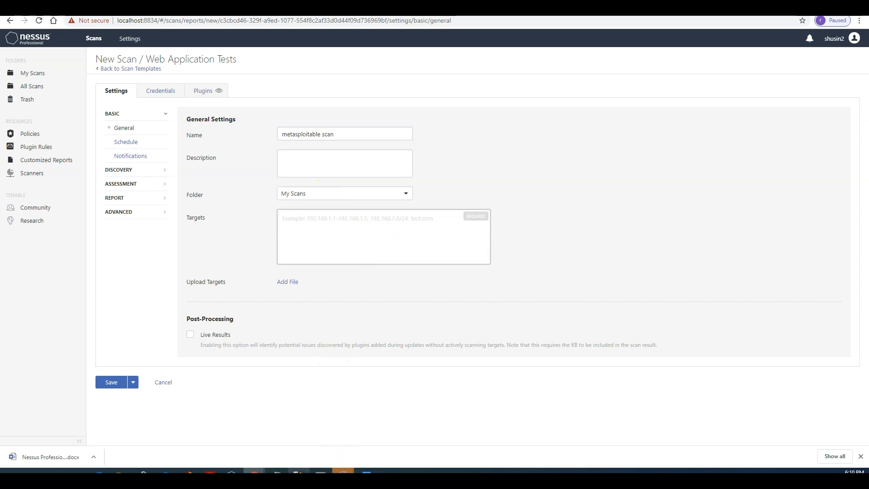
left_click(297, 471)
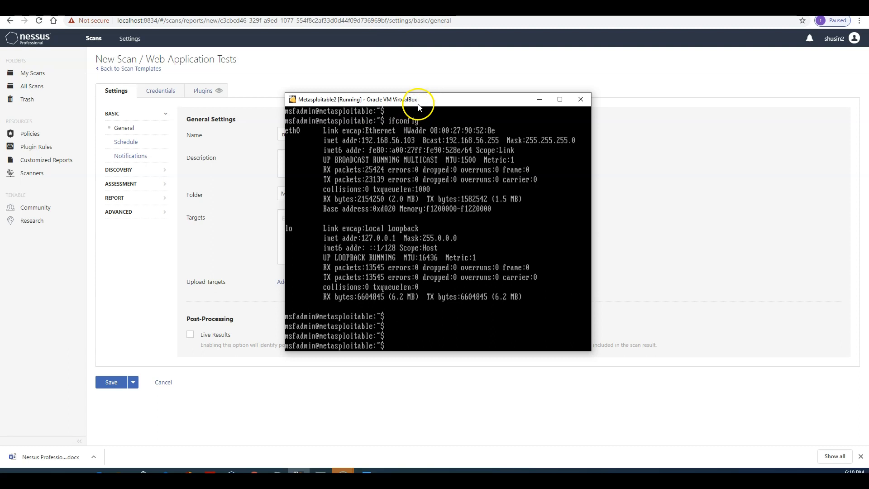
Step: Move the Metasploitable2 terminal showing 192.168.56.103 aside, keeping the Word document minimized
left_click_drag(430, 102, 563, 136)
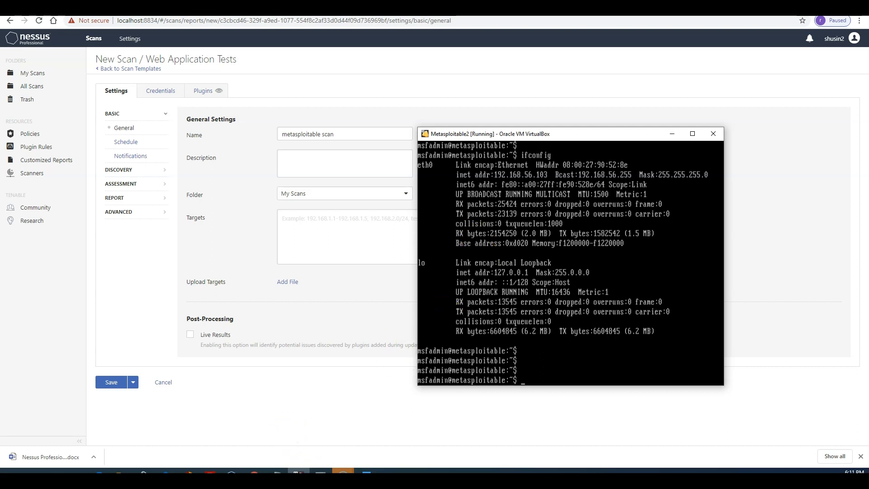
left_click(366, 472)
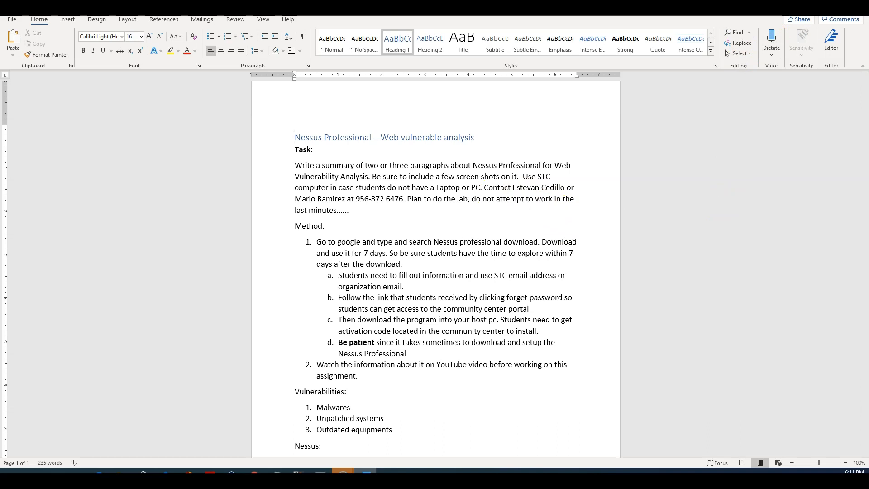
left_click(814, 6)
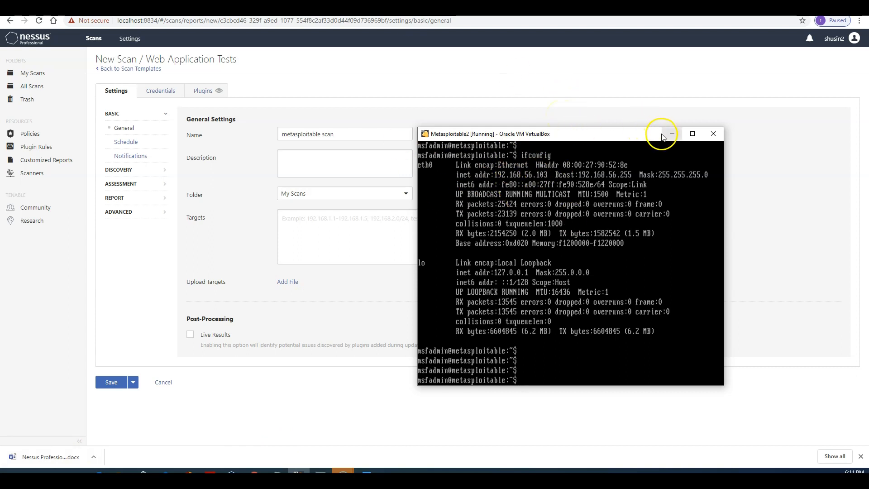
Step: Set the scan target to the Metasploitable IP (typed 1921.168.56.103) and save the scan
left_click(672, 135)
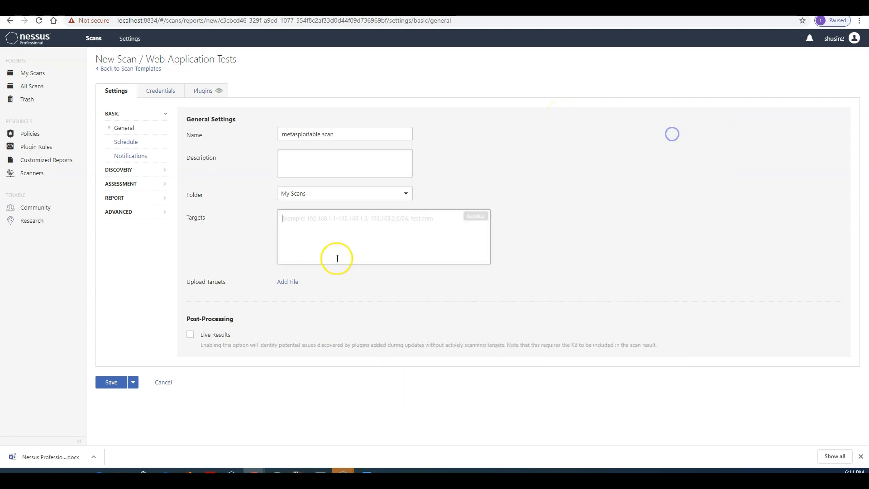
type("192")
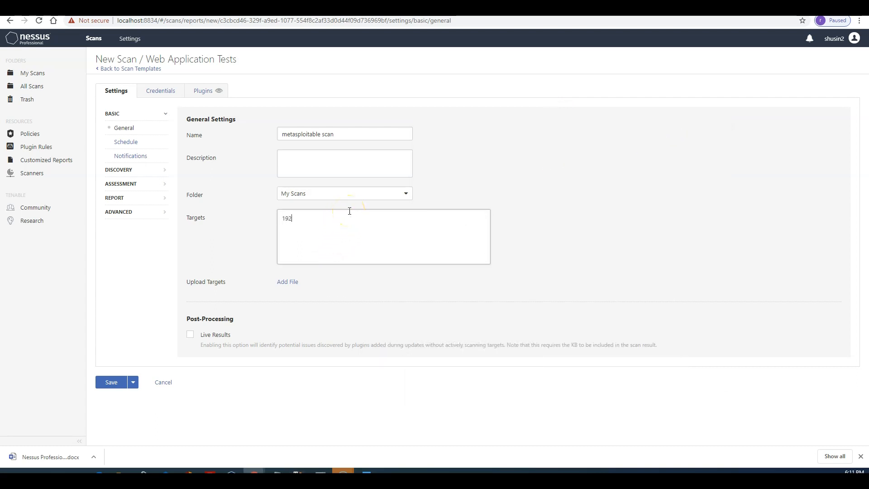
type("1.168.56.103")
left_click(113, 384)
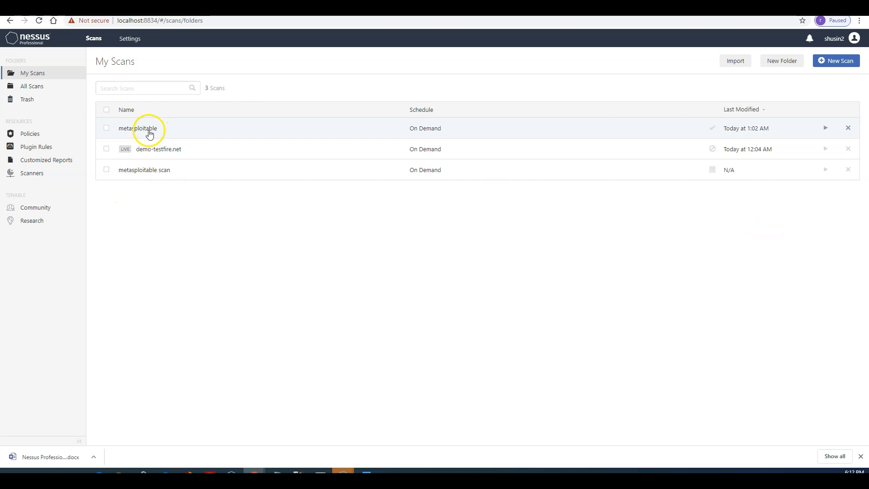
Step: Open the completed metasploitable scan and list its 38 vulnerabilities
left_click(149, 135)
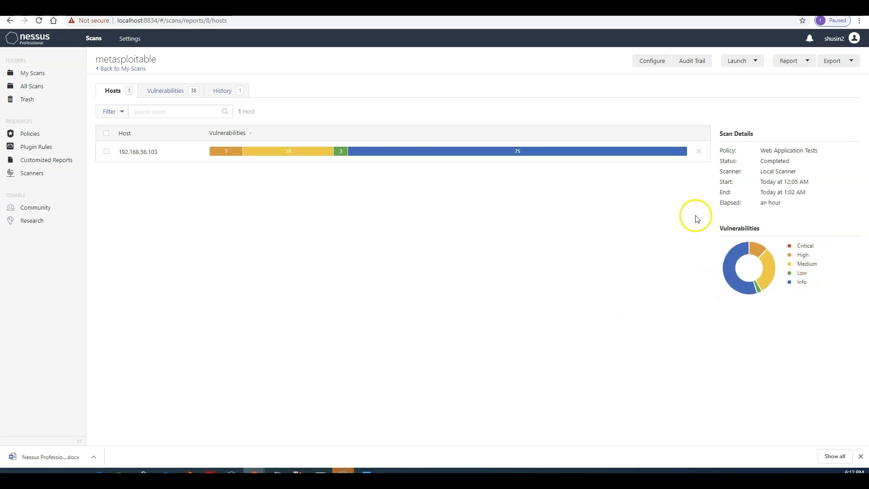
left_click(166, 92)
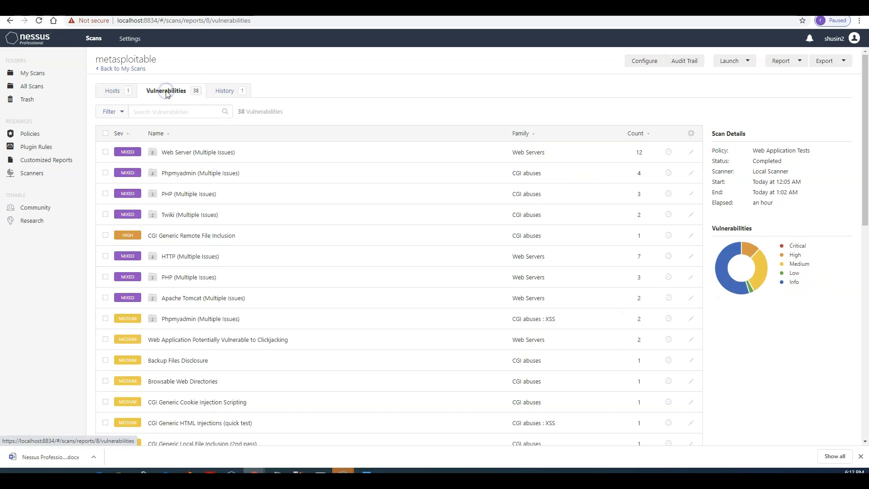
left_click(131, 236)
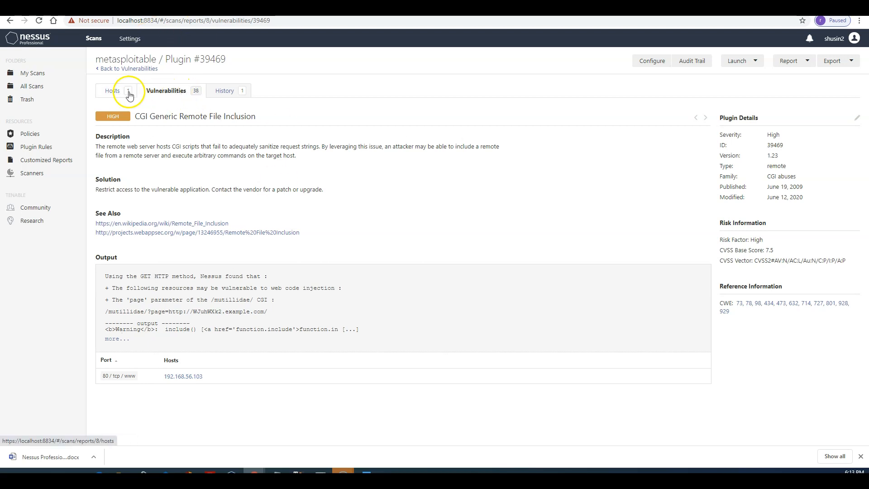
left_click(110, 98)
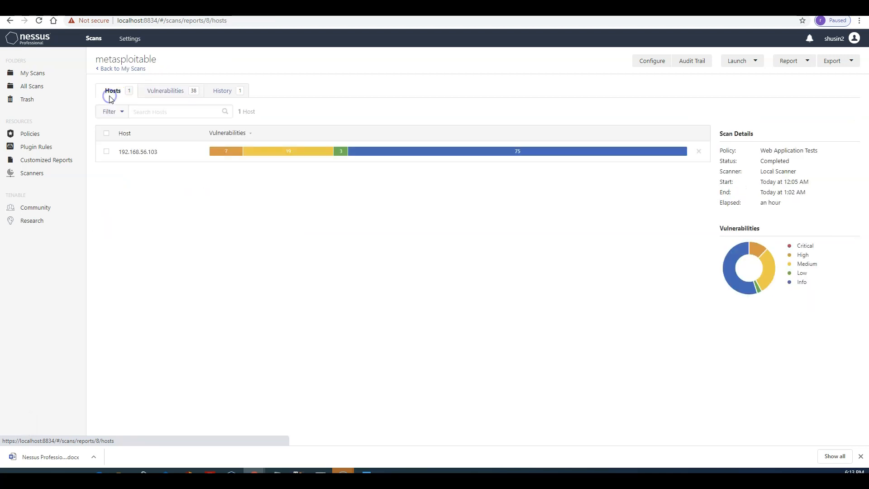
left_click(172, 93)
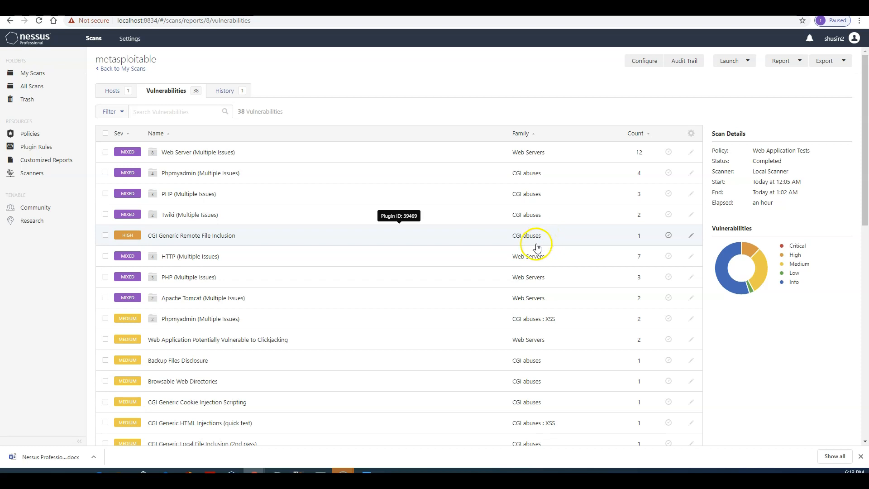
Step: Export the metasploitable scan as an Executive Summary PDF report and show the download's options
left_click(844, 63)
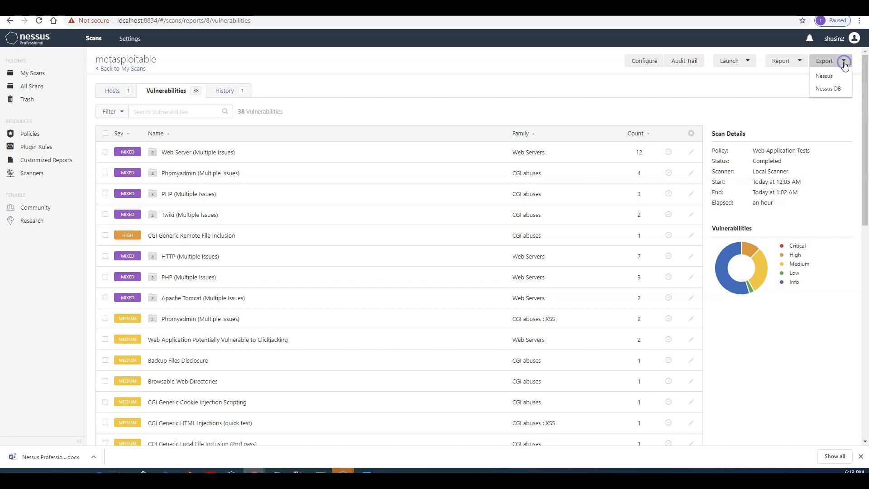
left_click(801, 63)
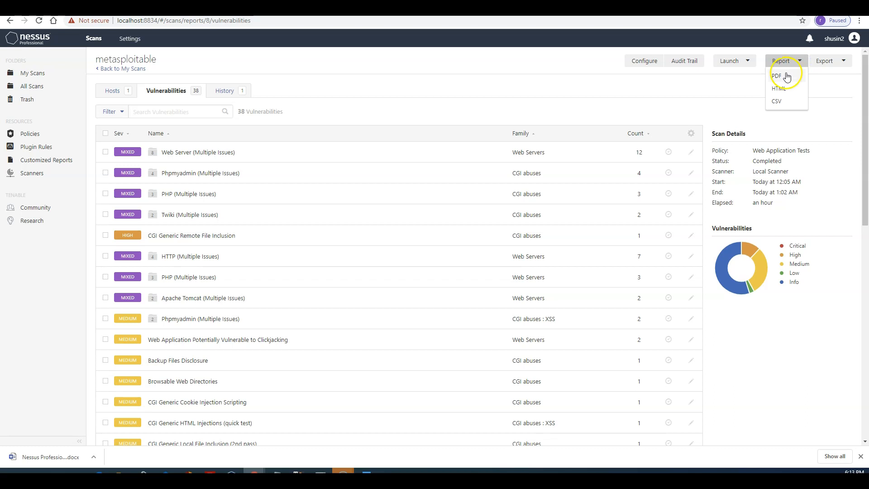
left_click(785, 76)
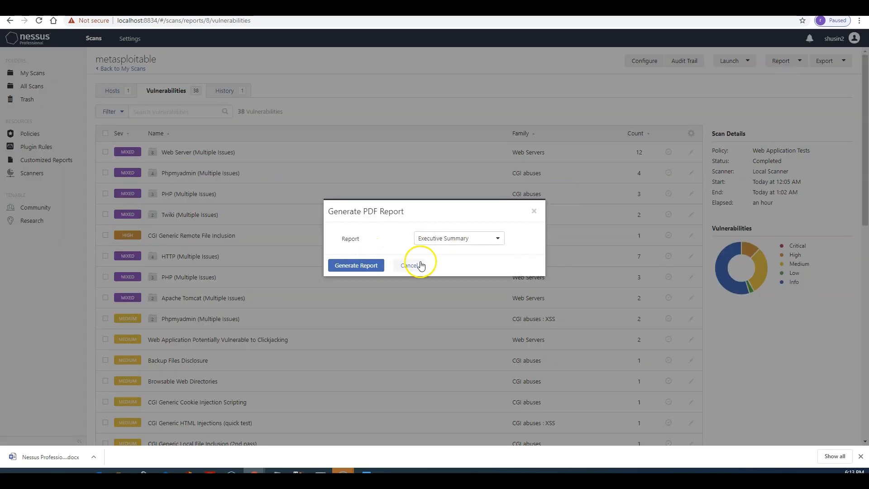
left_click(370, 268)
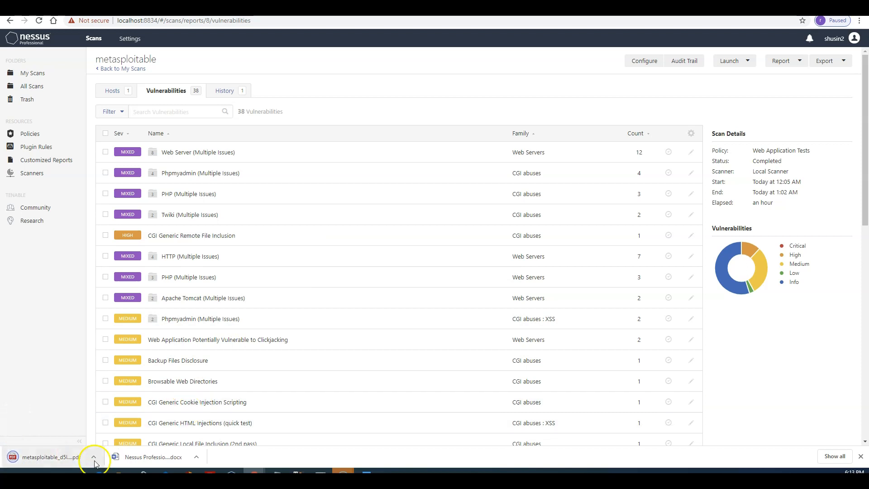
left_click(93, 458)
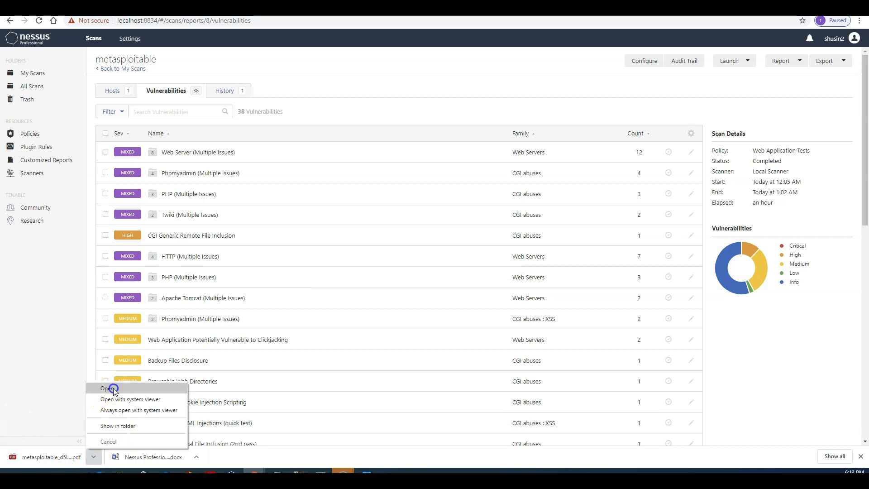
Step: Open the exported metasploitable PDF report and scroll through its host summary pages
left_click(108, 389)
scroll(536, 240, "down", 12)
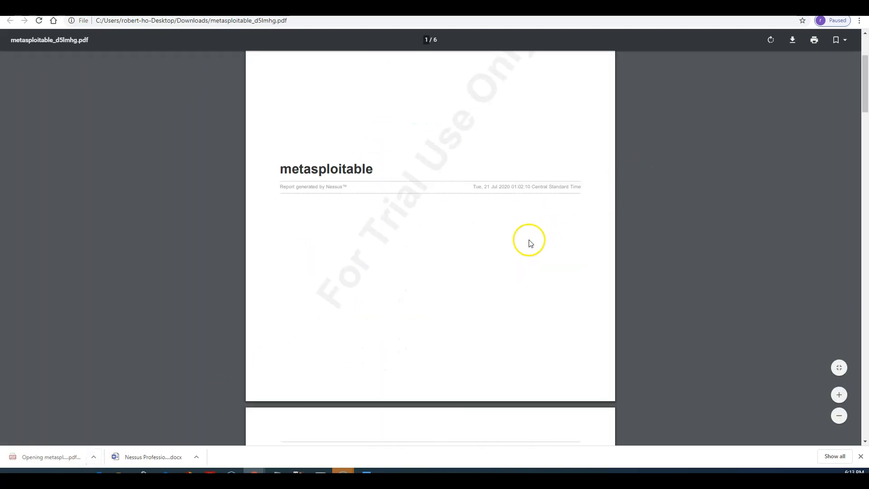
scroll(498, 253, "down", 14)
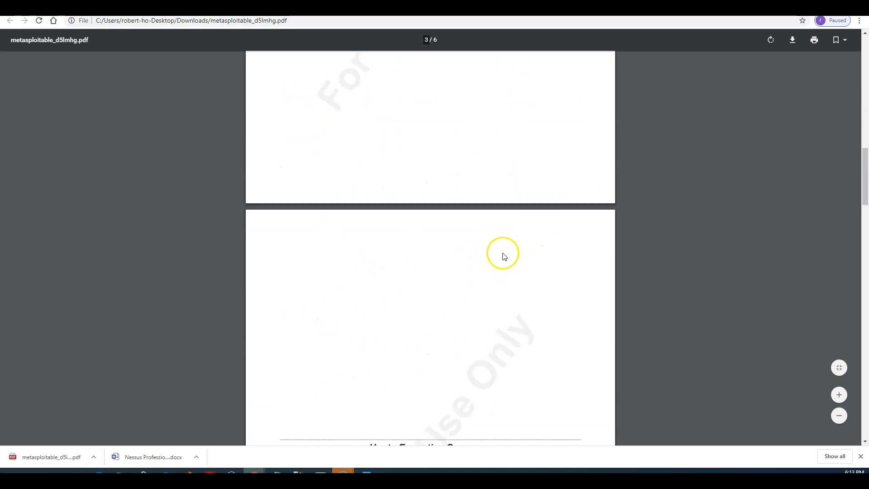
scroll(518, 262, "down", 4)
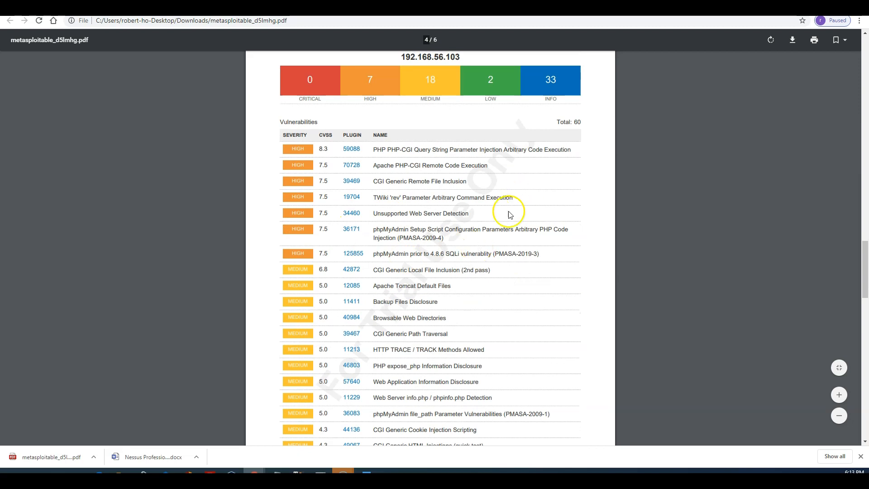
scroll(339, 169, "down", 9)
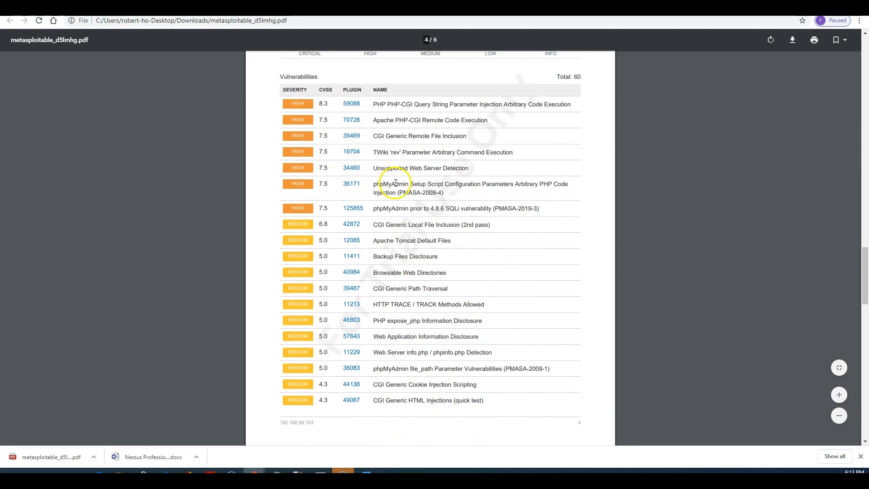
scroll(415, 231, "down", 8)
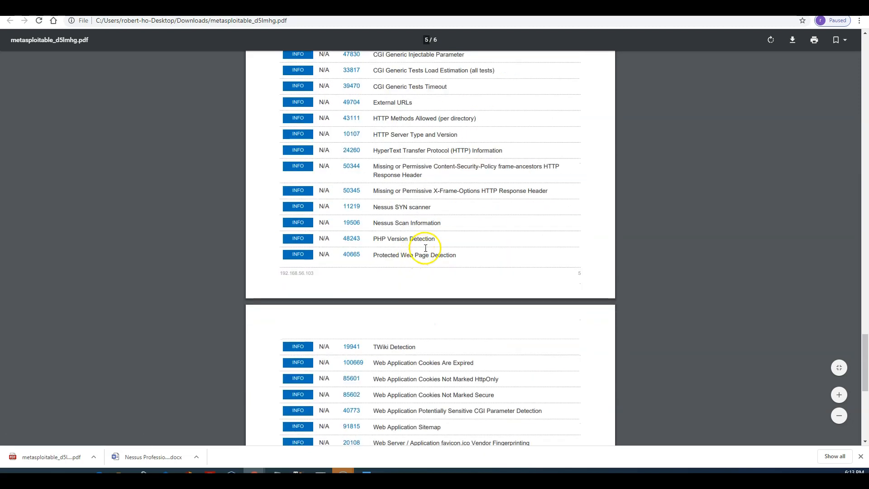
Step: Re-check the vulnerability tables in the report, then go back to the Nessus scan results
scroll(418, 236, "up", 20)
scroll(442, 239, "up", 20)
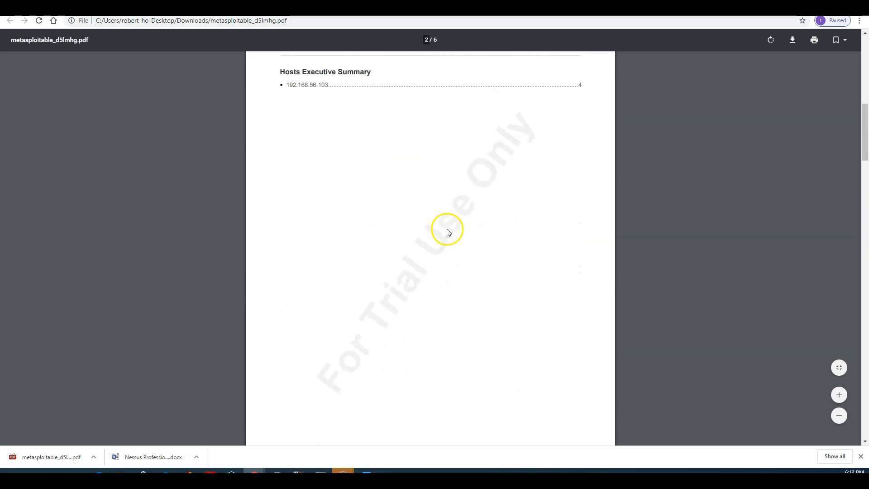
scroll(452, 225, "up", 1)
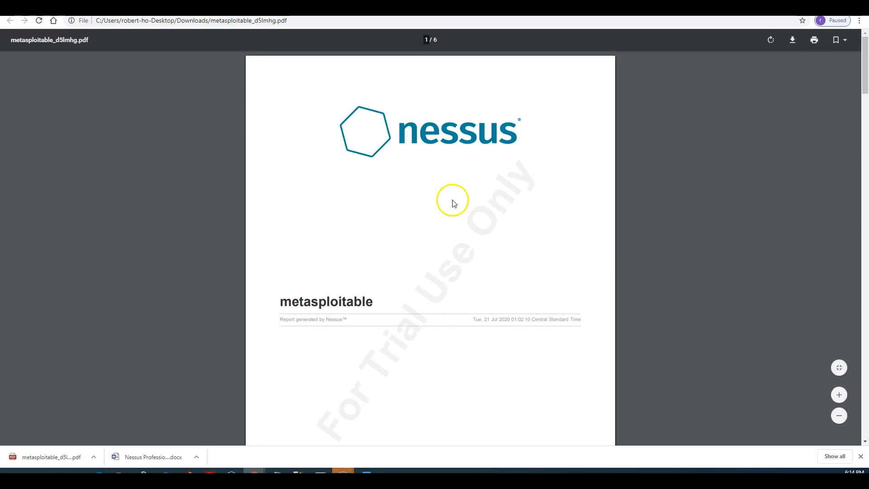
scroll(450, 200, "down", 20)
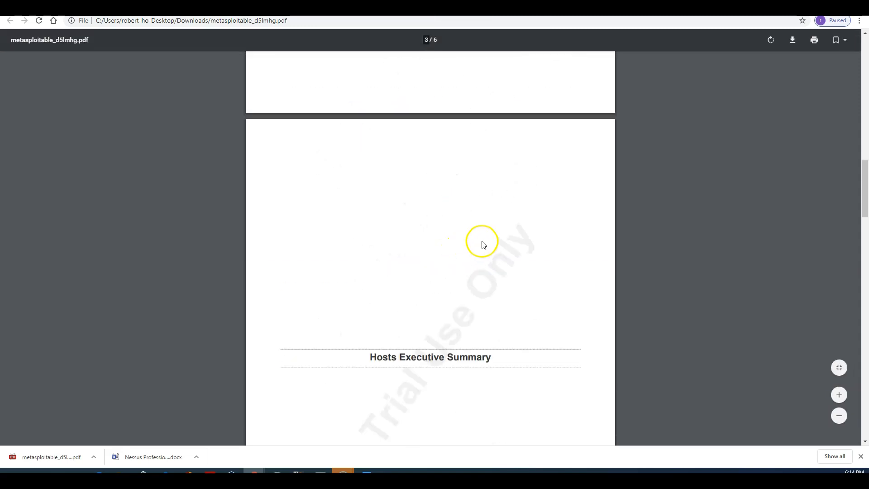
scroll(481, 243, "down", 9)
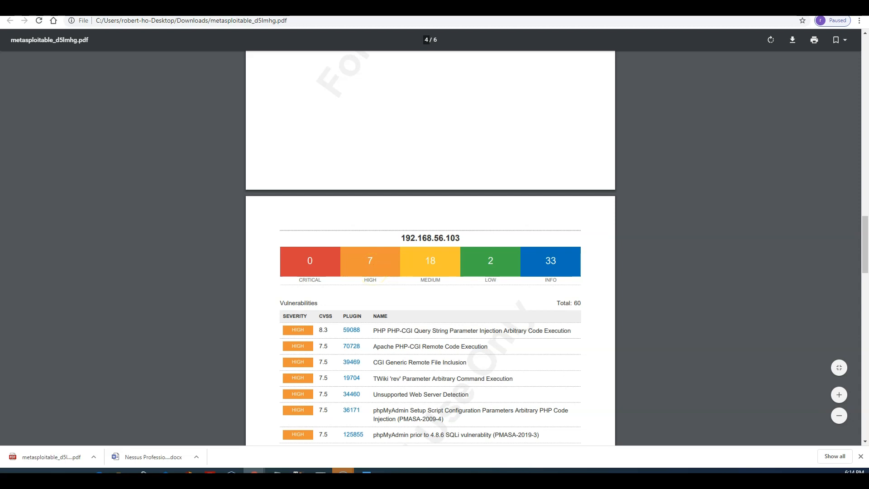
left_click(272, 9)
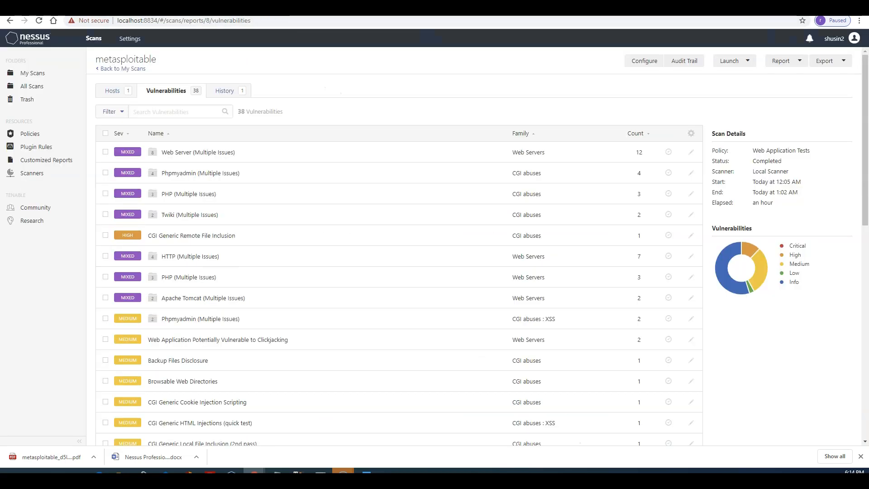
Step: Leave the metasploitable report, view Settings > About, and return to the three-scan My Scans list
left_click(36, 43)
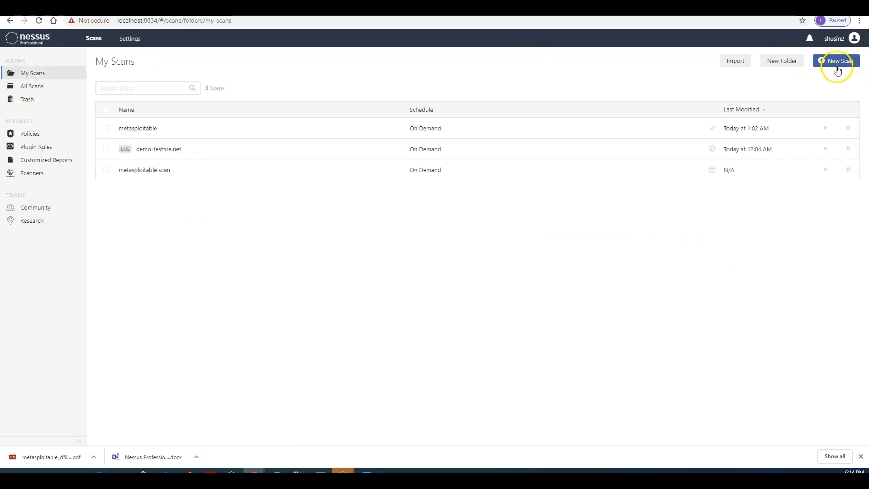
left_click(130, 40)
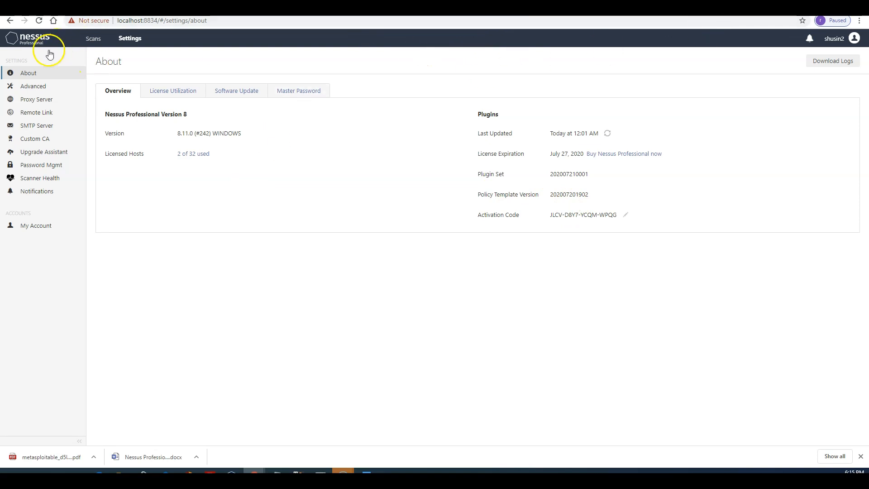
left_click(94, 39)
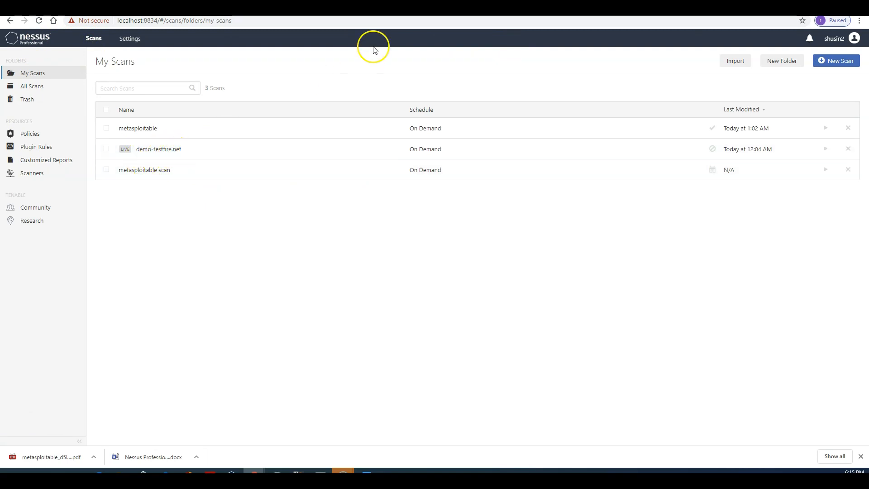
Step: Search 'demo testfire net' in a new tab and open the Altoro Mutual demo site
key("ctrl+t")
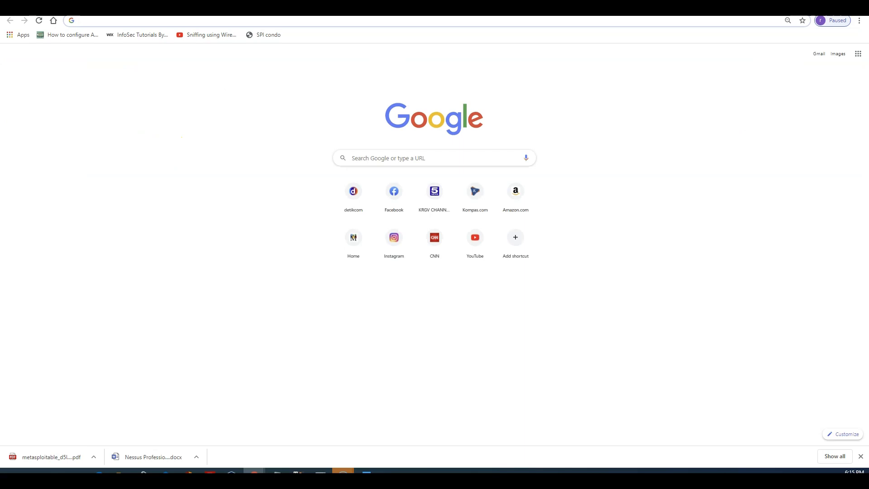
type("dem")
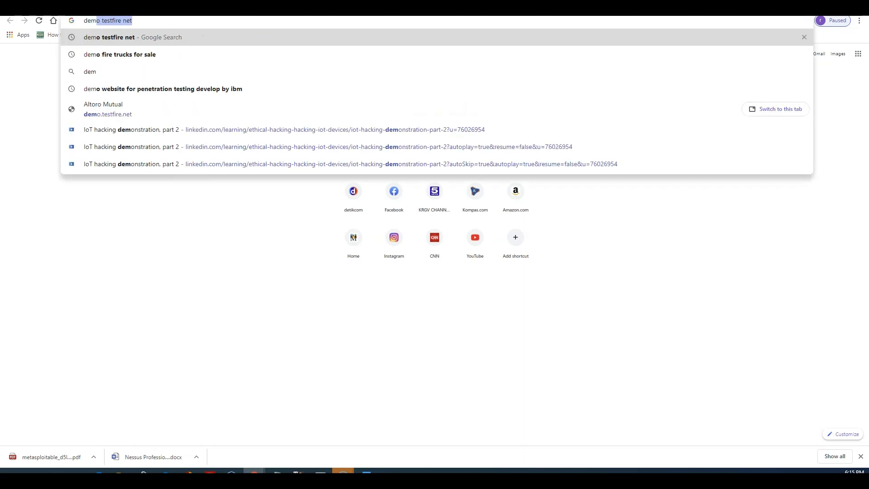
key("Return")
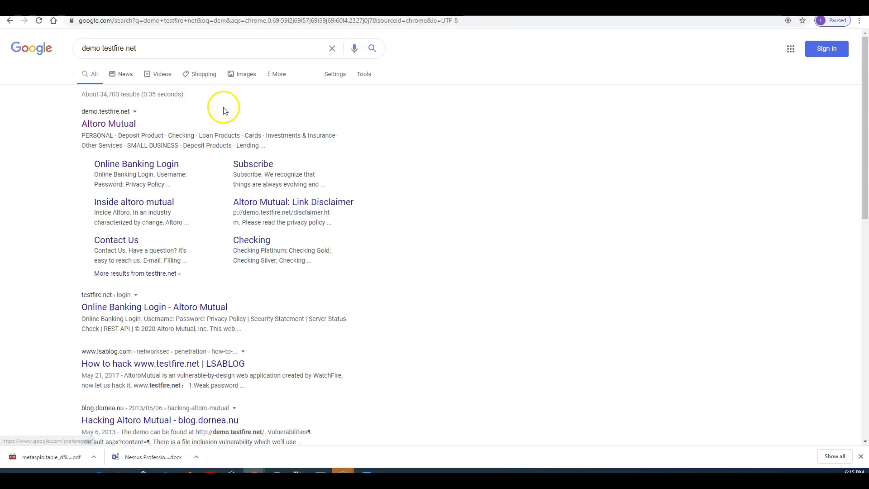
left_click(93, 131)
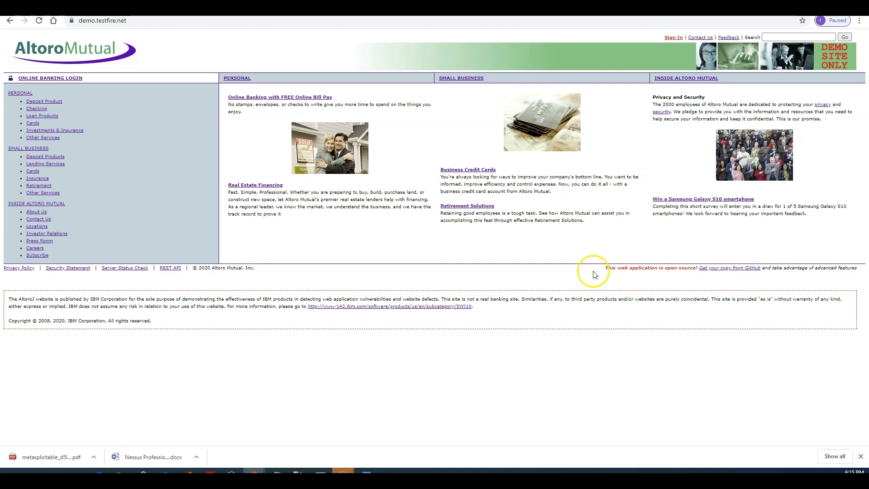
Step: Try logging in to Online Banking with the saved demo username and a password, getting Login Failed
left_click(676, 40)
left_click(307, 125)
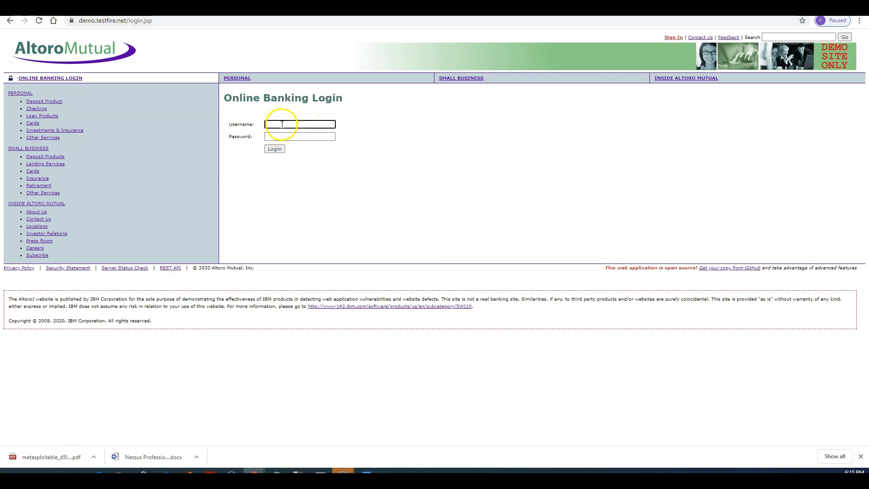
type("jsmith")
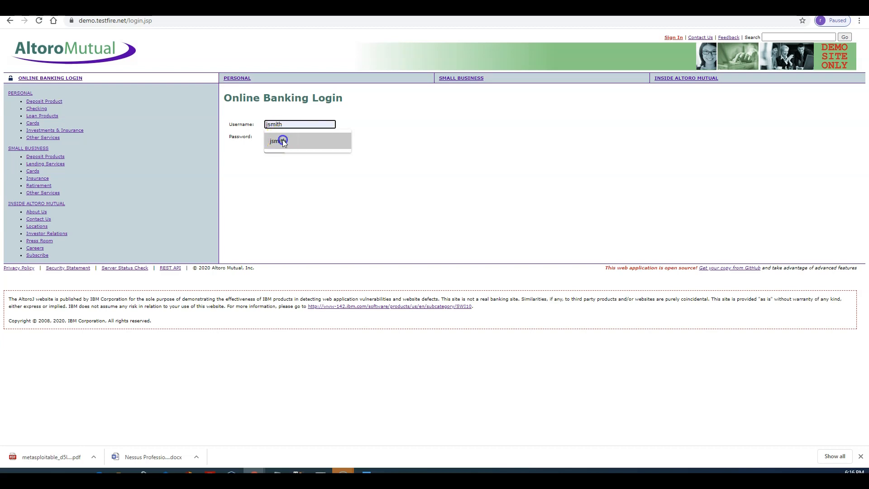
left_click(283, 141)
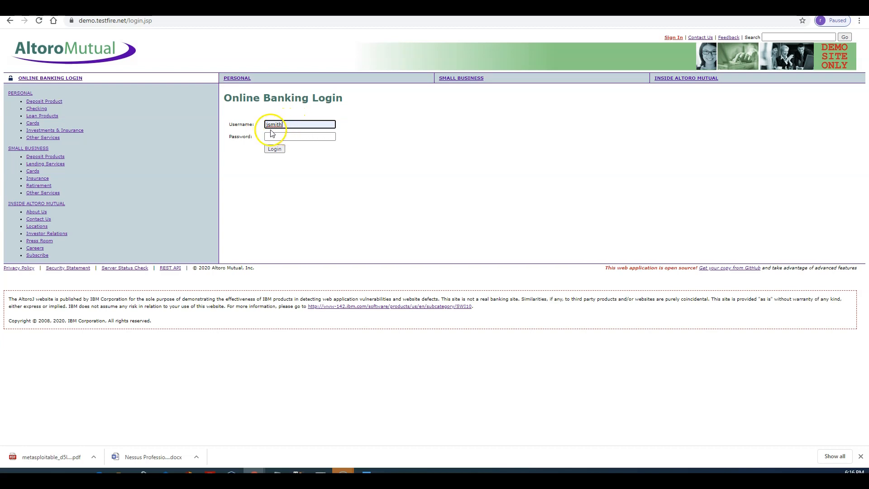
left_click(303, 138)
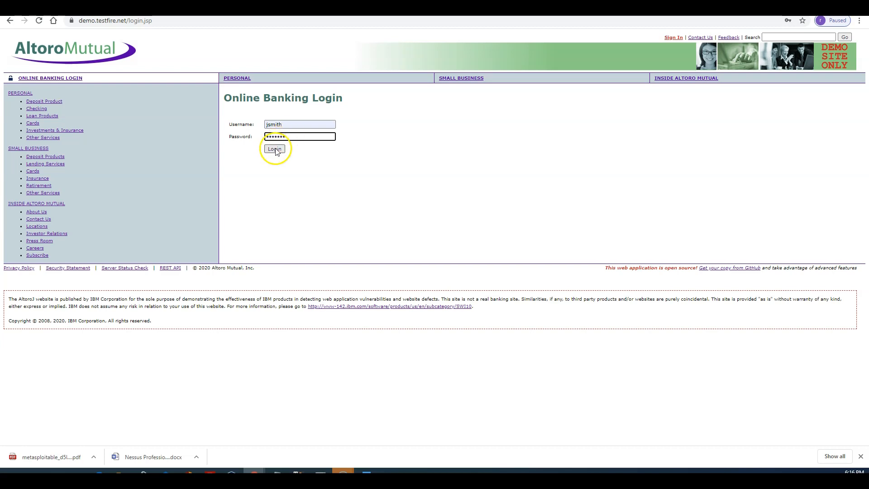
left_click(275, 149)
Step: Refill the saved username and move on to re-entering the password
left_click(318, 136)
left_click(301, 157)
left_click(301, 148)
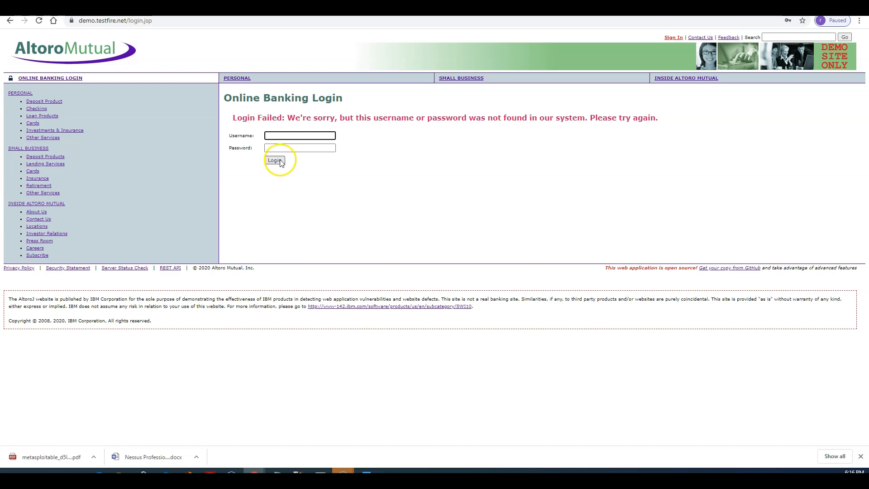
Step: Log in to Altoro Mutual with the saved demo username and the account password, reaching the 800002 Savings account page
left_click(278, 134)
left_click(280, 153)
left_click(286, 149)
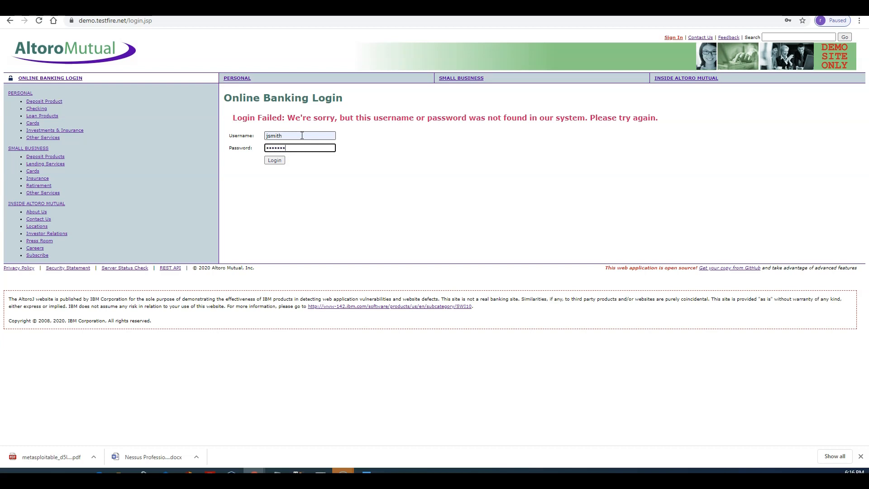
type("demo1234")
left_click(274, 160)
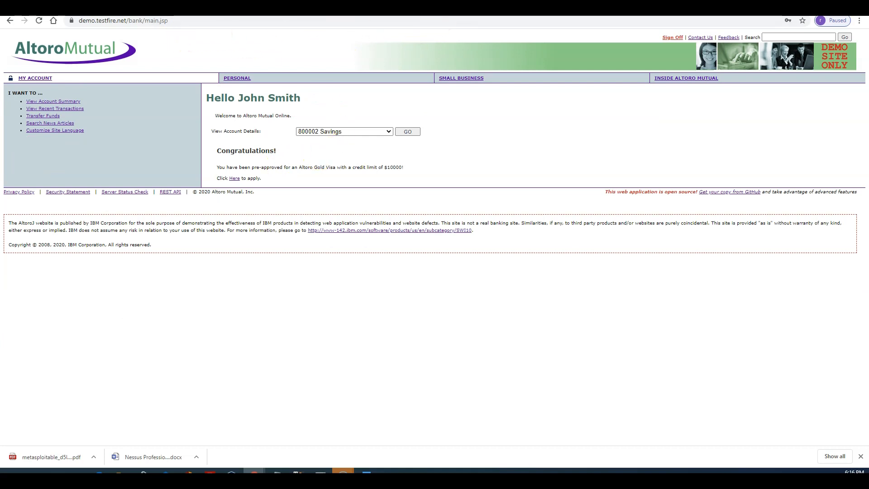
left_click(452, 10)
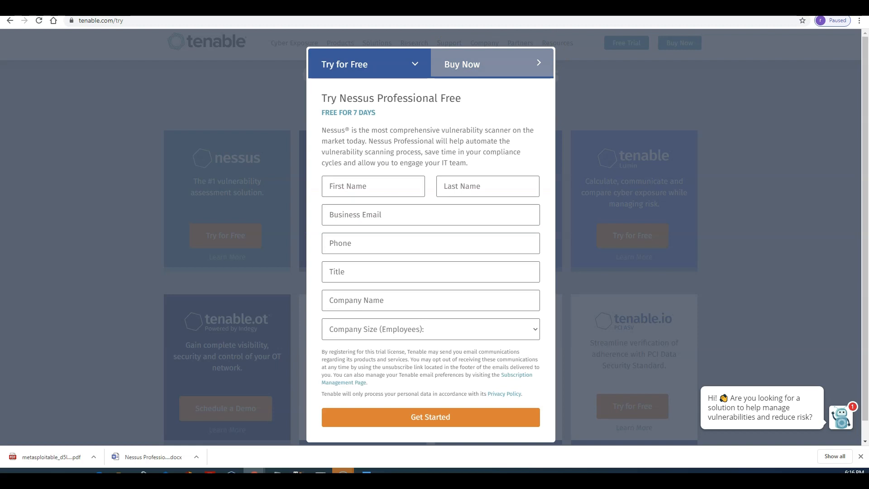
Step: Start a new Nessus scan from the Web Application Tests template and look over its settings form
left_click(529, 10)
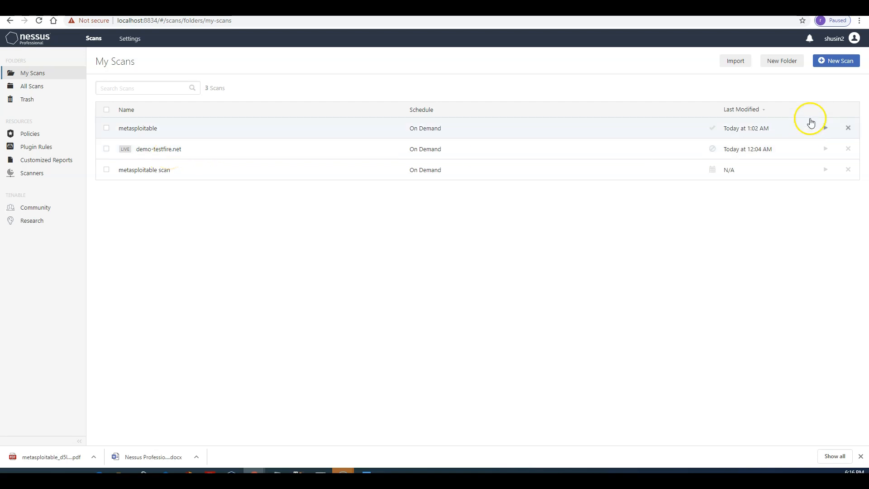
left_click(834, 67)
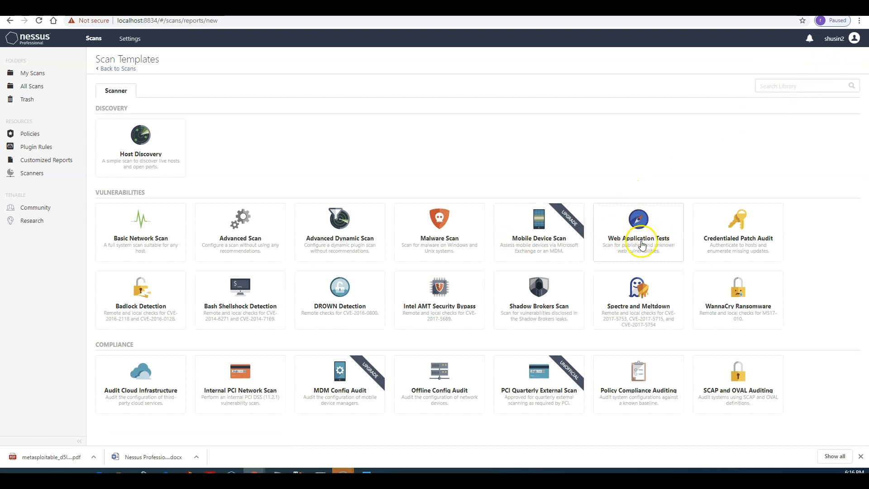
left_click(656, 242)
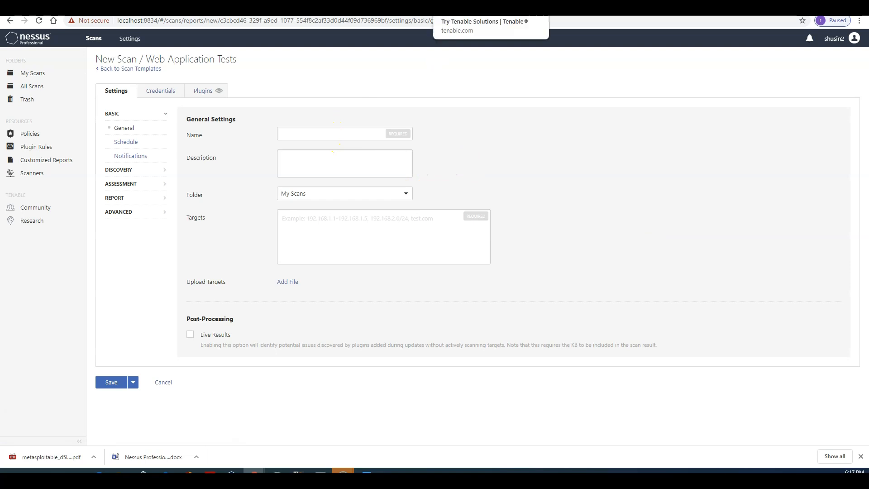
left_click(586, 10)
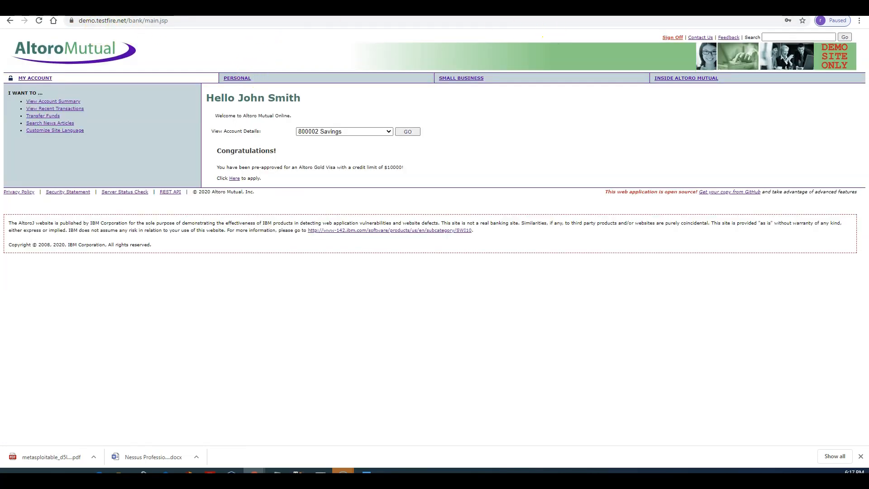
left_click(282, 10)
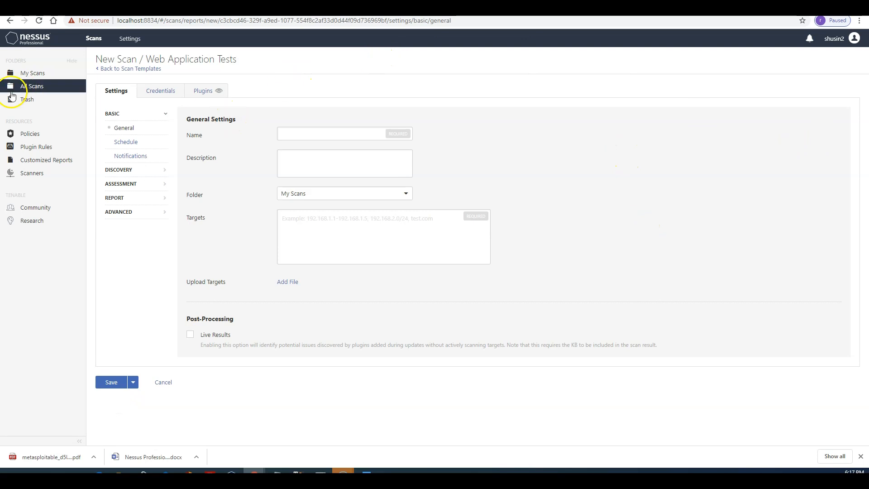
Step: View the metasploitable scan report, then go back to My Scans
left_click(32, 73)
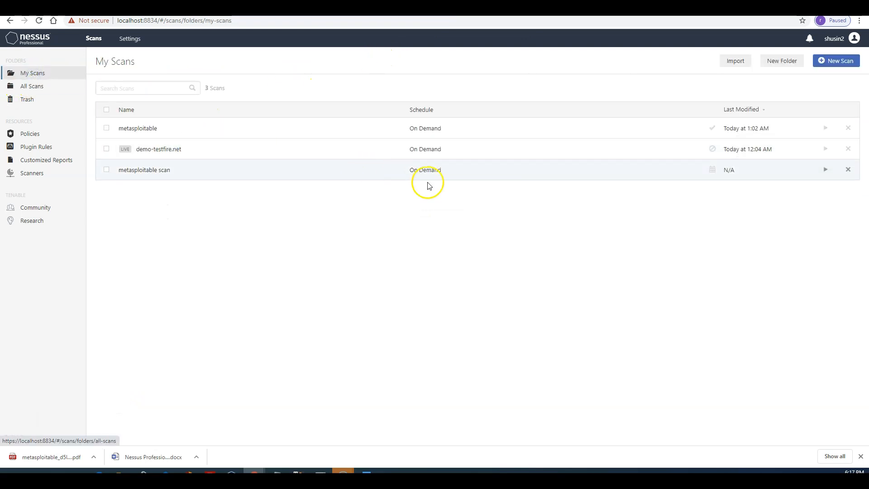
left_click(144, 130)
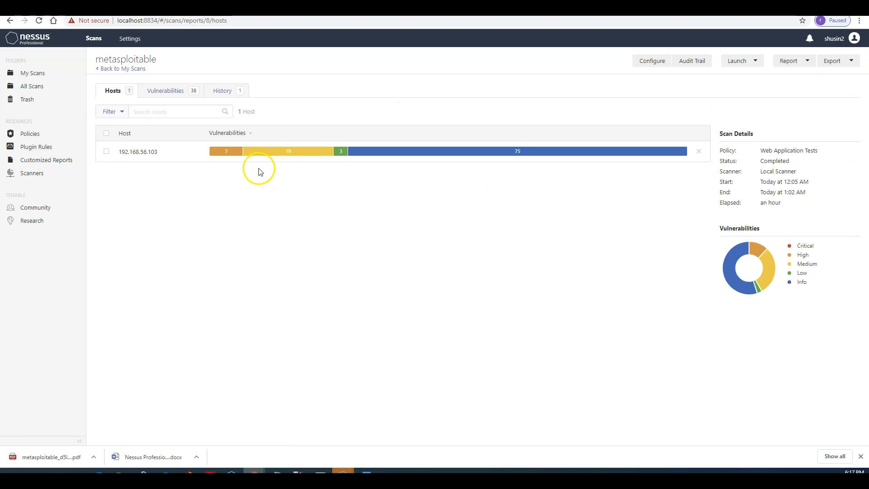
left_click(112, 70)
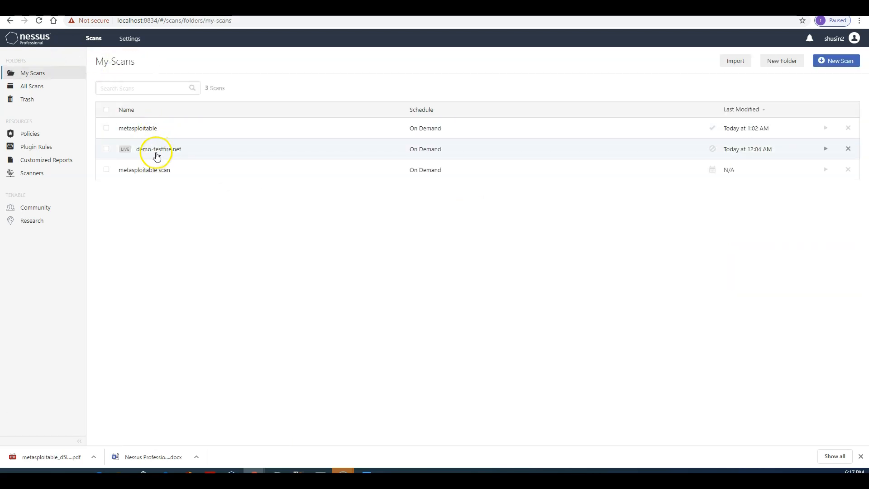
Step: Open the demo-testfire.net scan and list the 12 vulnerabilities on host demo.testfire.net
left_click(158, 152)
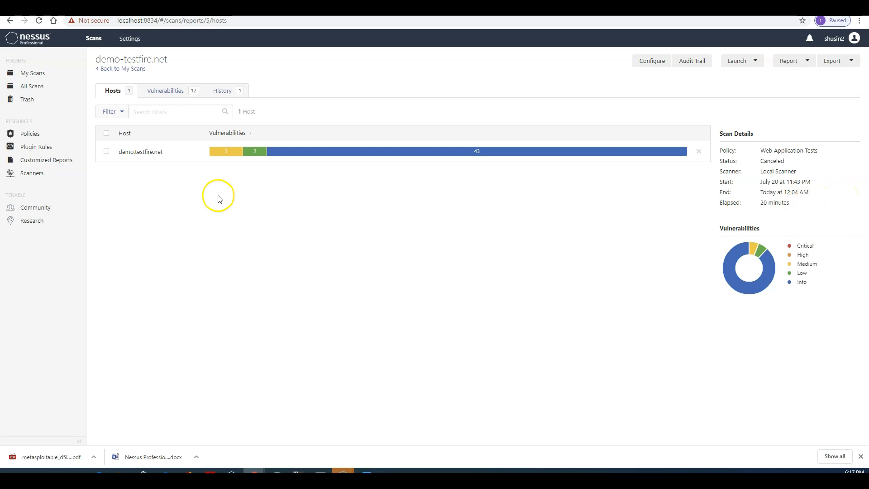
mouse_move(227, 159)
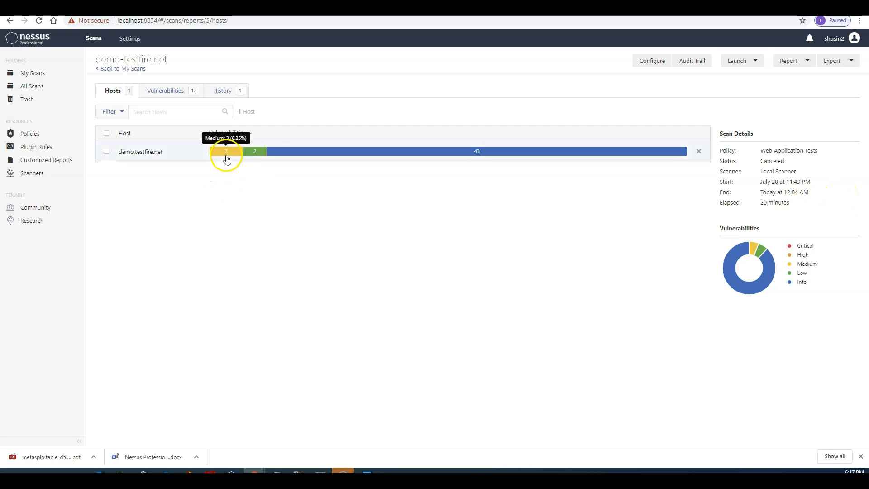
left_click(145, 153)
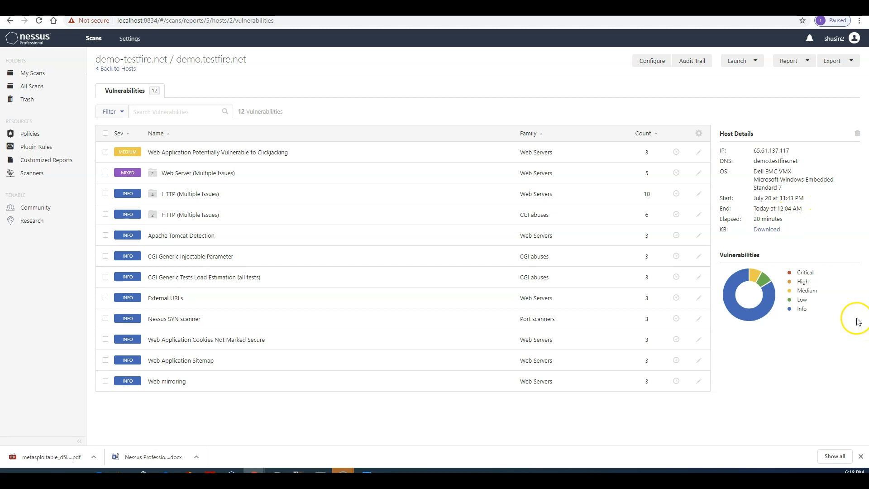
Step: Review the clickjacking finding (plugin 85582, CVSS 4.3) and its report formats, then return to My Scans
left_click(274, 157)
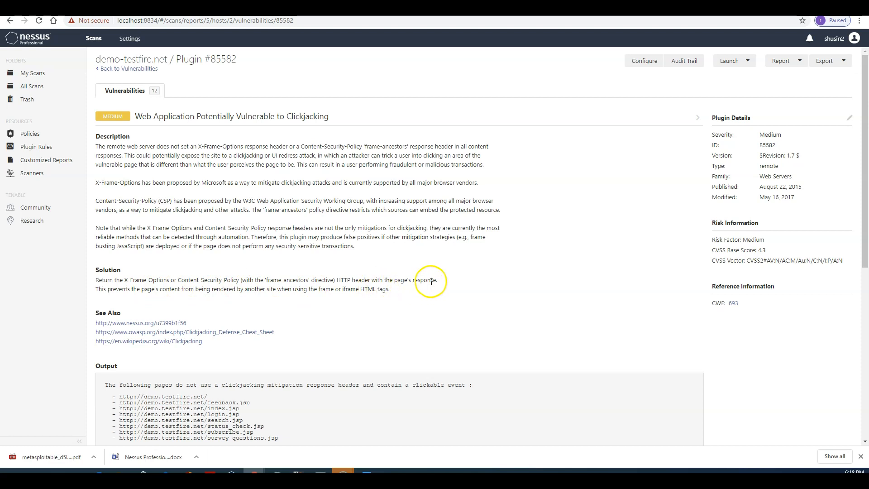
scroll(507, 267, "down", 2)
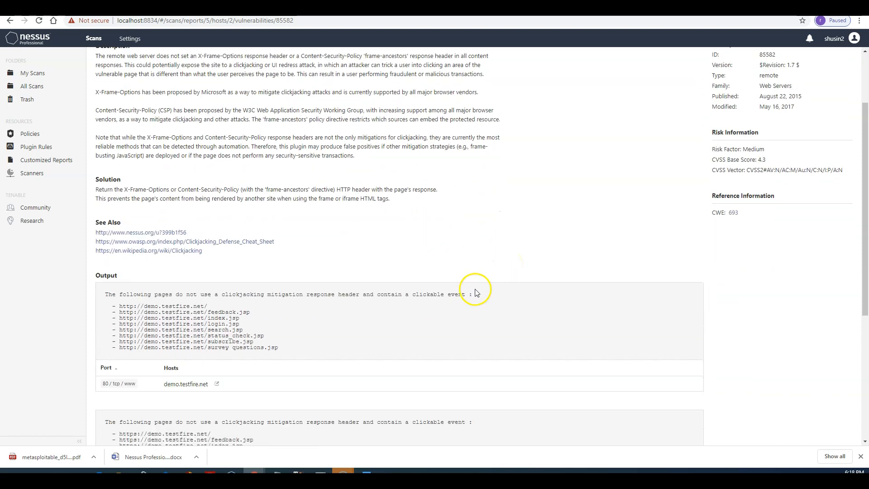
scroll(475, 290, "down", 5)
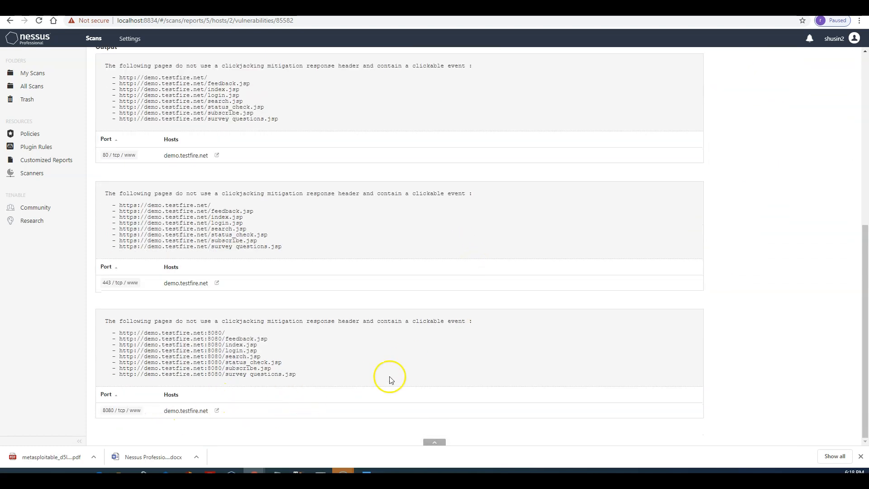
scroll(411, 364, "up", 7)
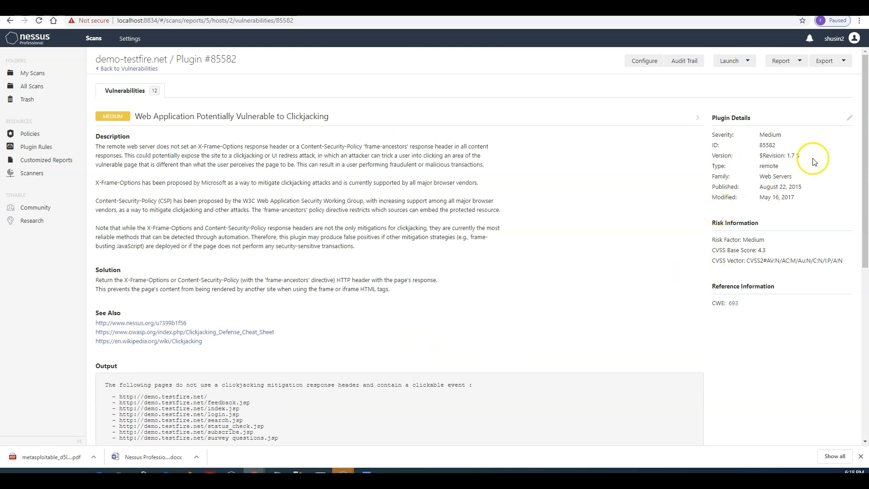
left_click(799, 62)
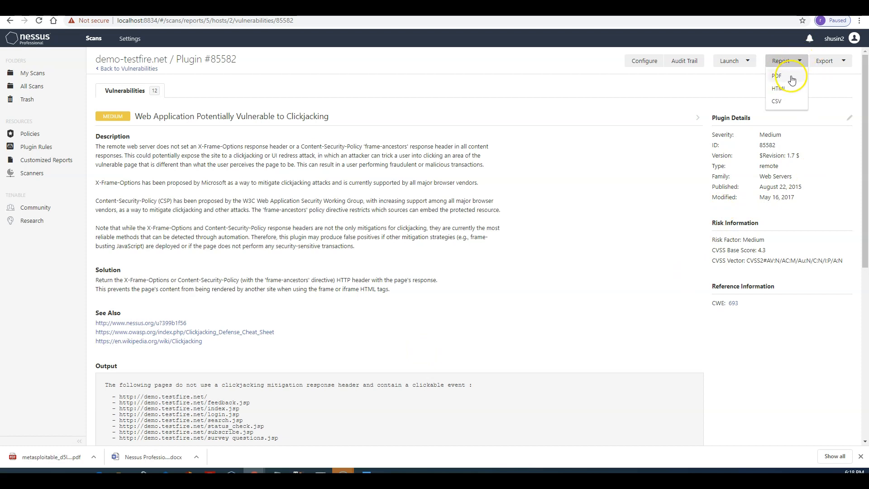
left_click(36, 47)
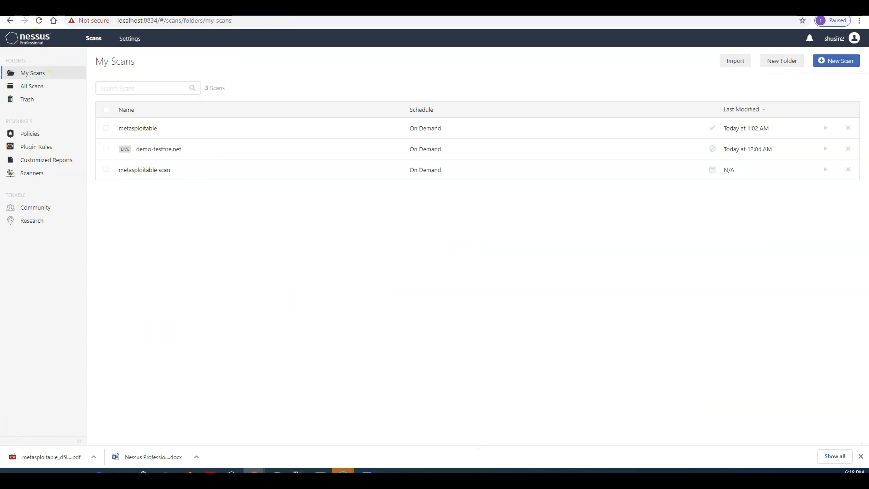
Step: Read through the Word lab write-up's Vulnerabilities and Nessus lists, then minimize Word
left_click(367, 472)
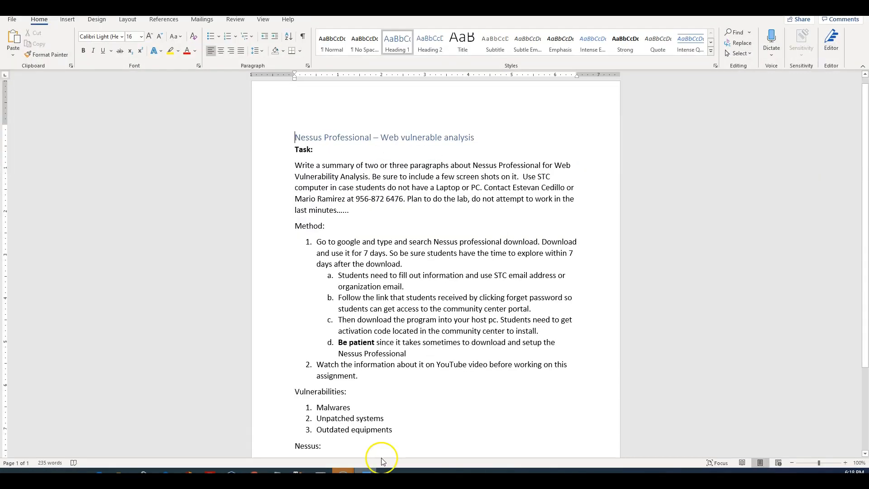
scroll(444, 341, "down", 1)
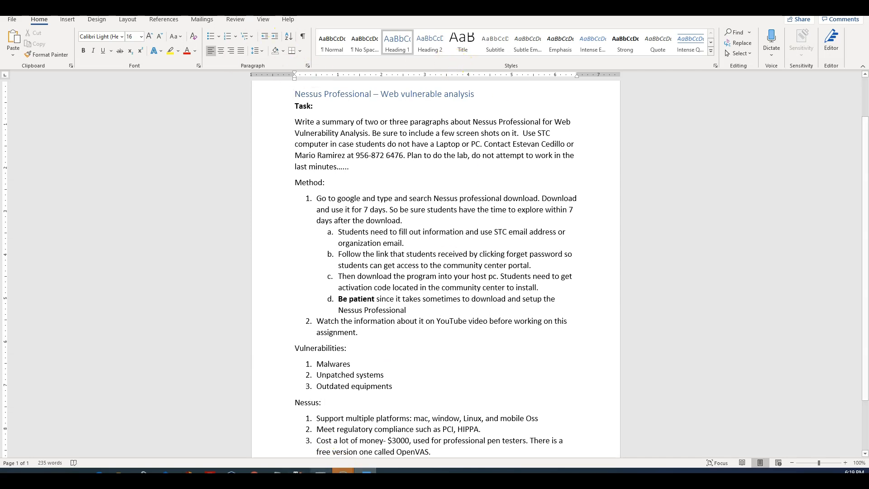
mouse_move(365, 473)
left_click(201, 443)
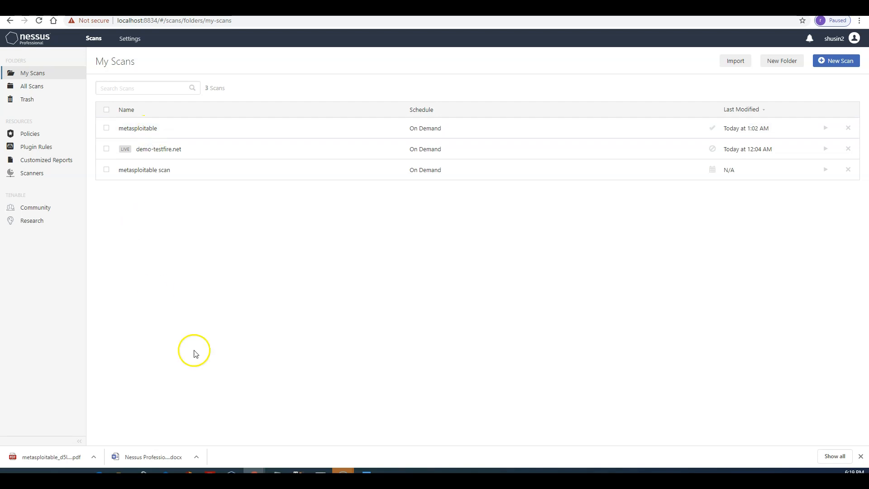
left_click(366, 471)
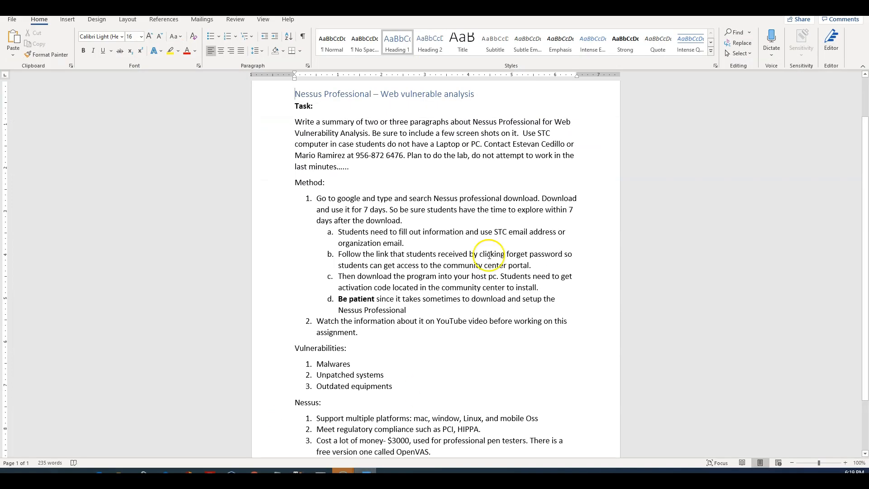
scroll(446, 307, "up", 2)
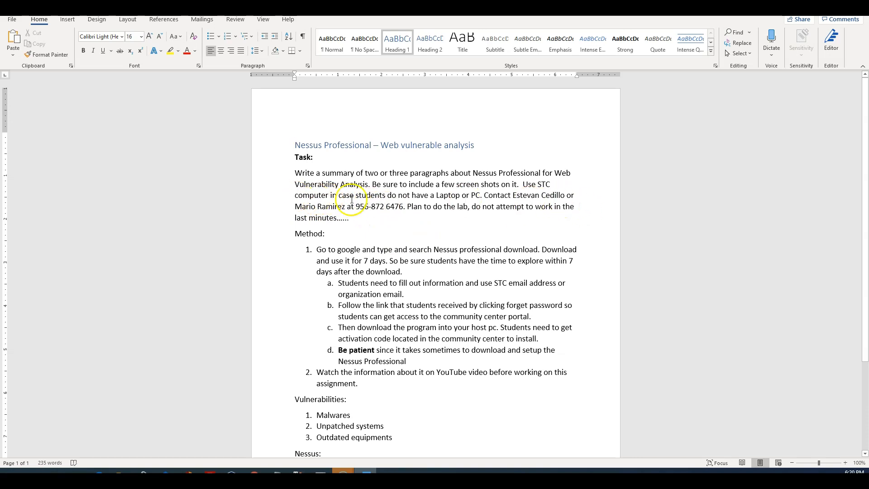
scroll(464, 329, "down", 3)
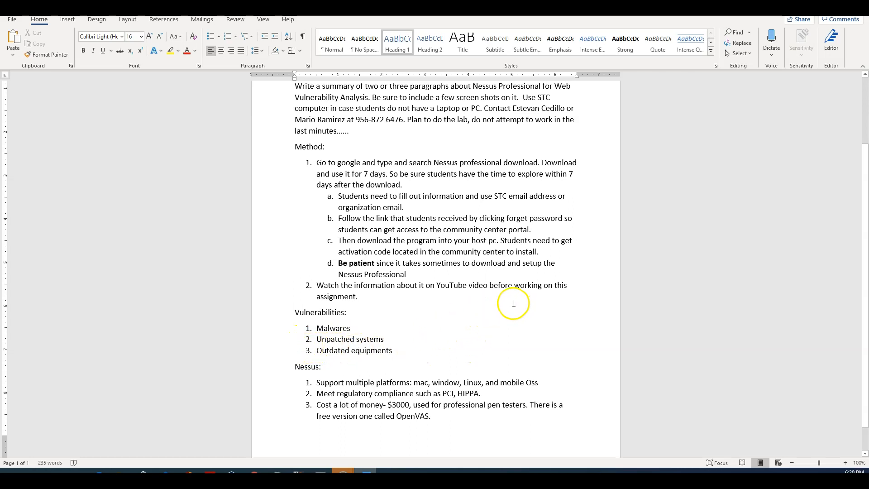
scroll(501, 269, "down", 1)
scroll(498, 271, "up", 5)
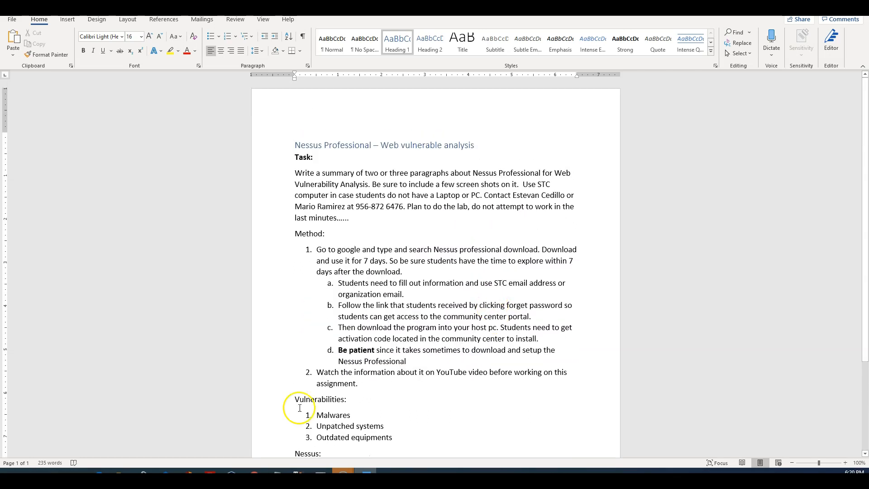
scroll(527, 275, "down", 1)
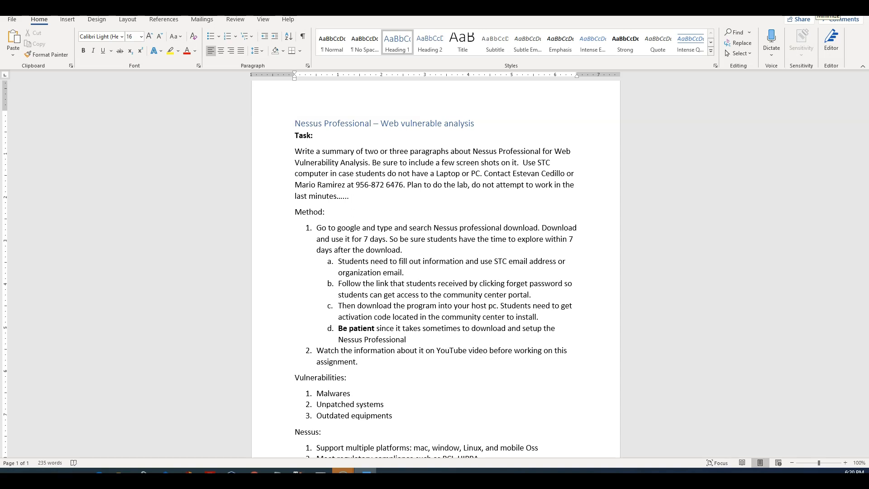
left_click(815, 6)
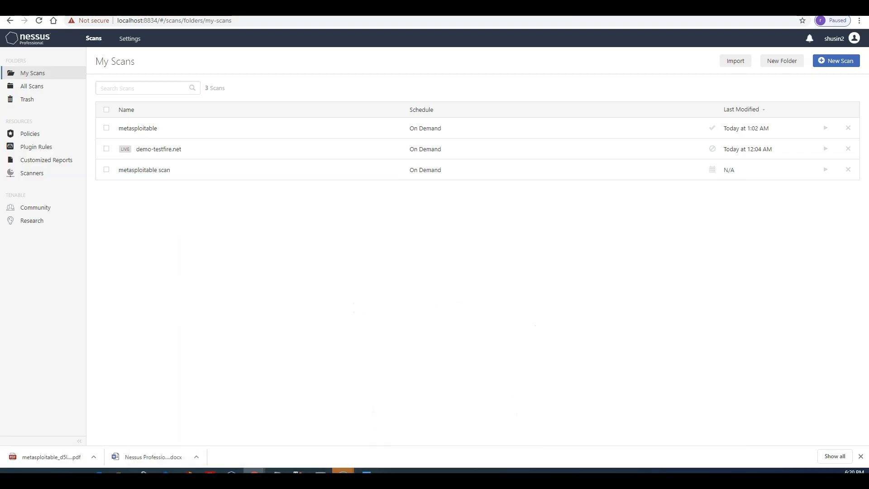
Step: Open the Nessus 8.11.x documentation from the account menu and expand the Nessus Professional overview
left_click(34, 39)
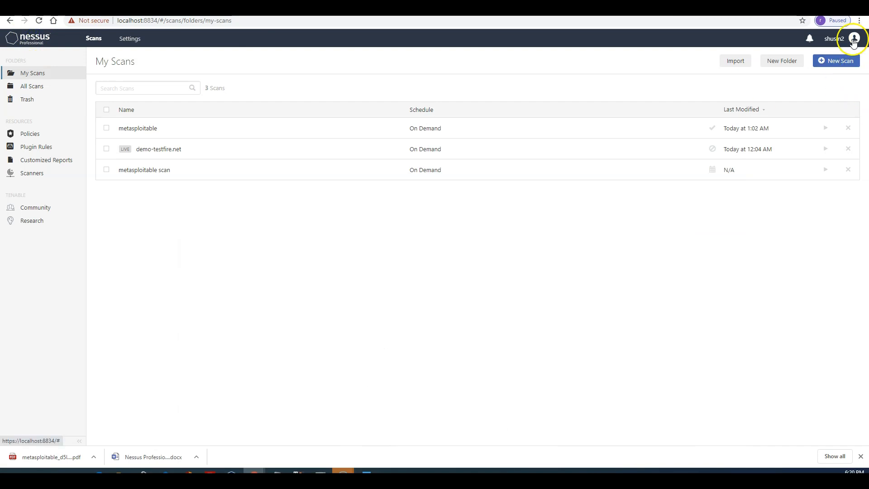
left_click(854, 41)
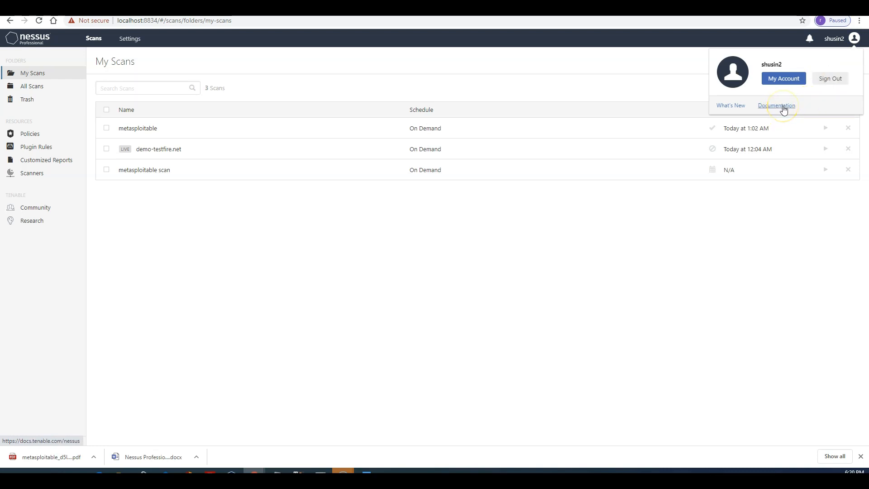
left_click(784, 110)
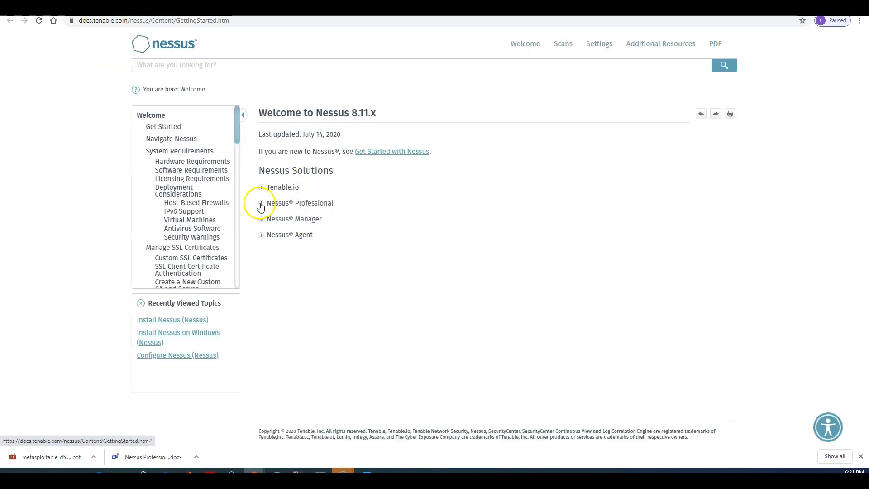
left_click(261, 204)
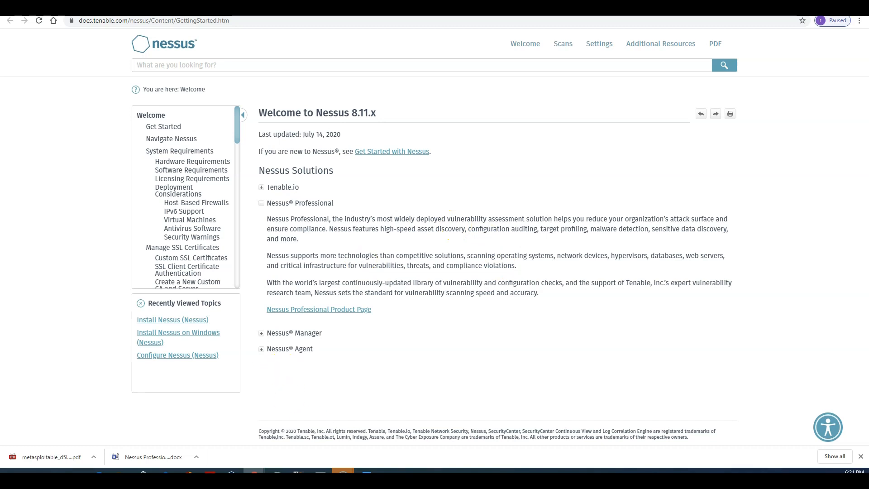
mouse_move(342, 473)
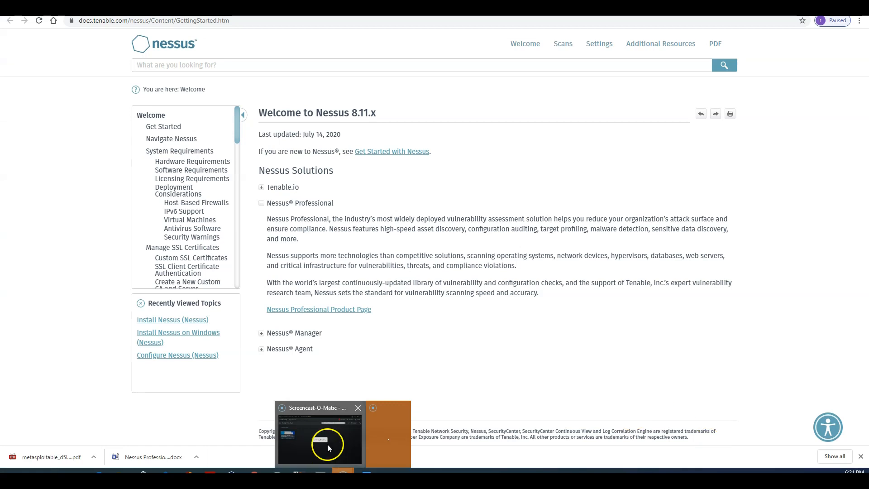
mouse_move(334, 447)
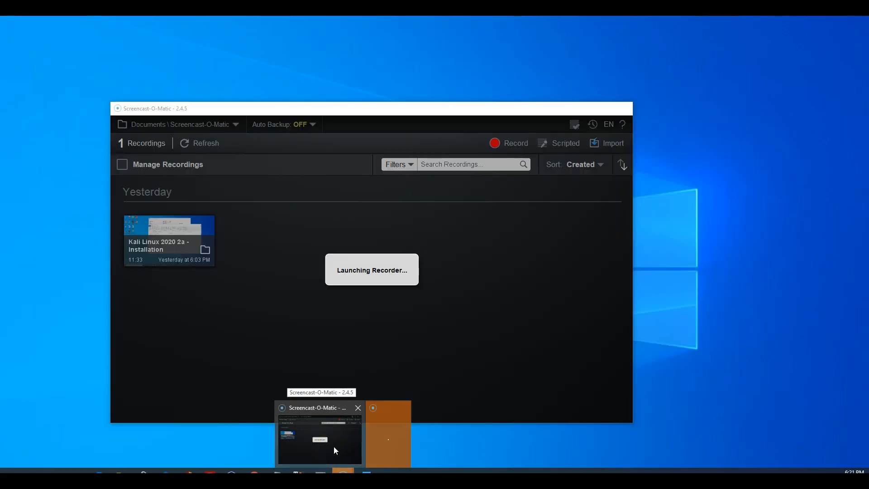
left_click(333, 447)
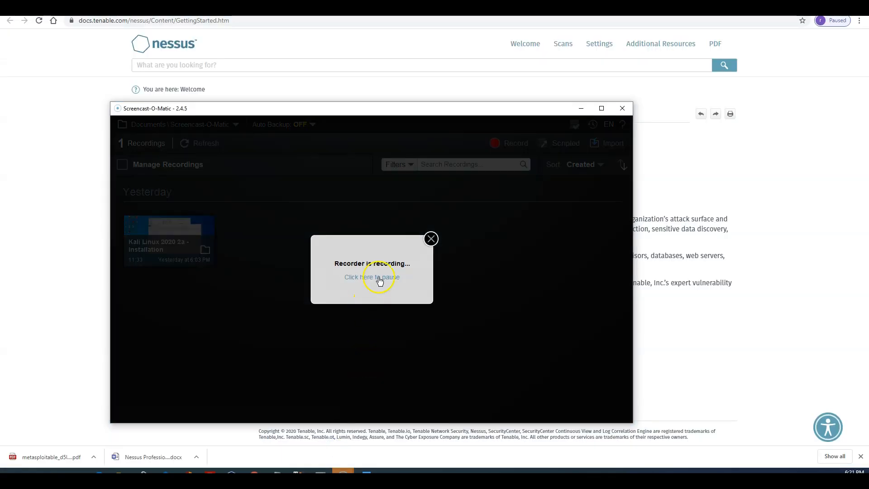